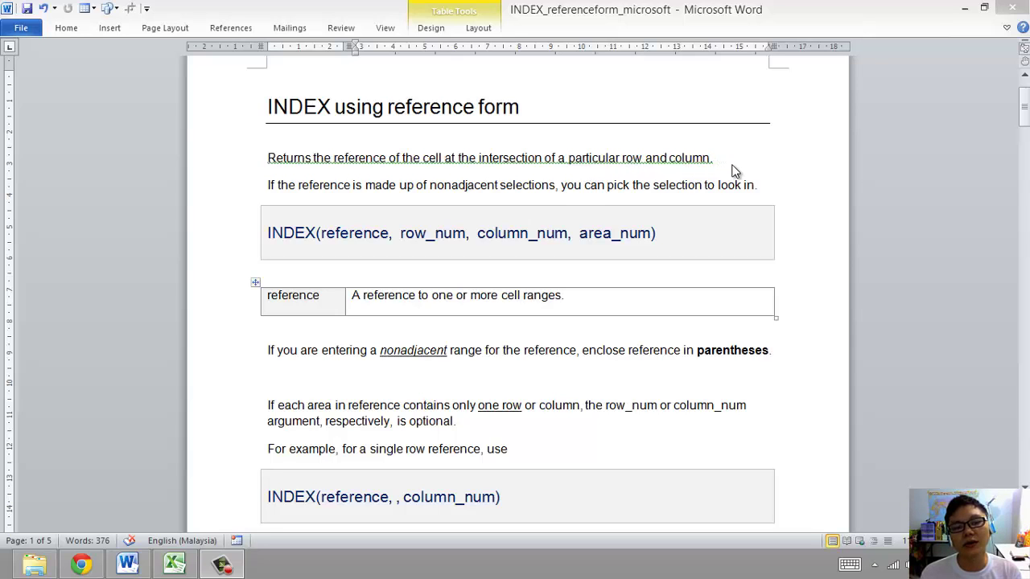
- Switch to the INDEX_Example_withHASILGOVMY workbook's HASIL sheet and select the tax deductions table picture
mouse_move(175, 563)
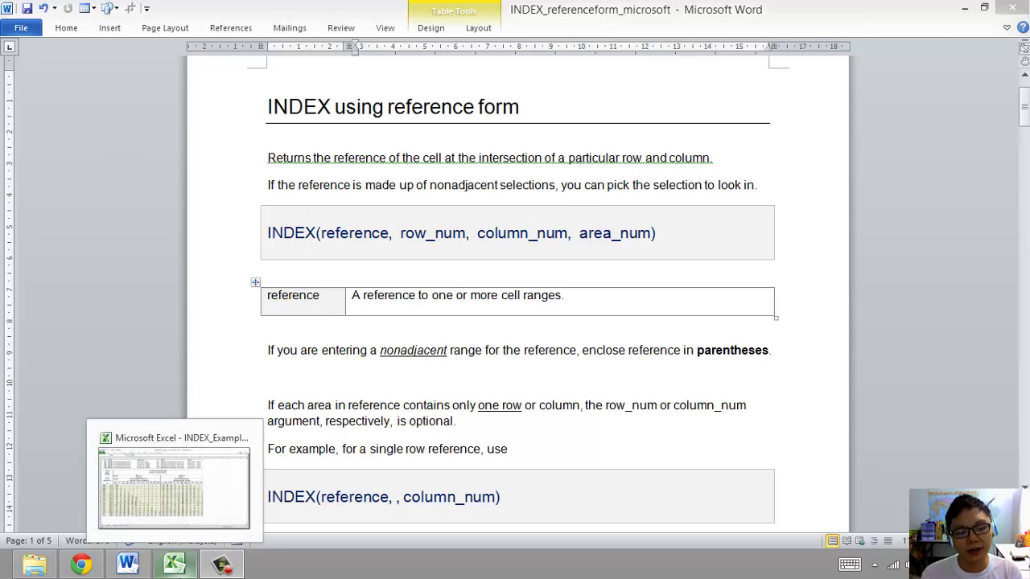
click(180, 502)
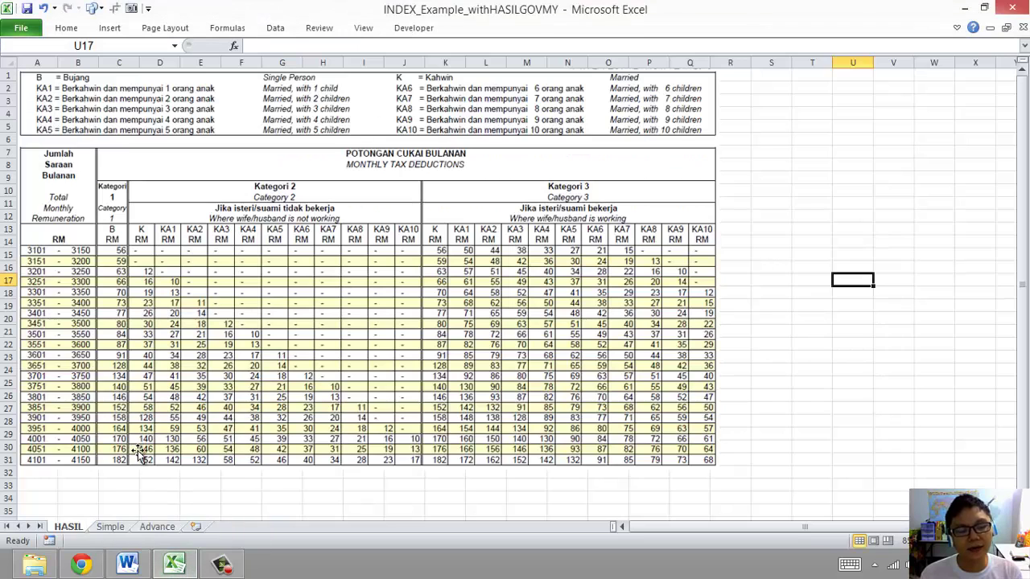
scroll(129, 462, down, 1)
scroll(34, 354, up, 1)
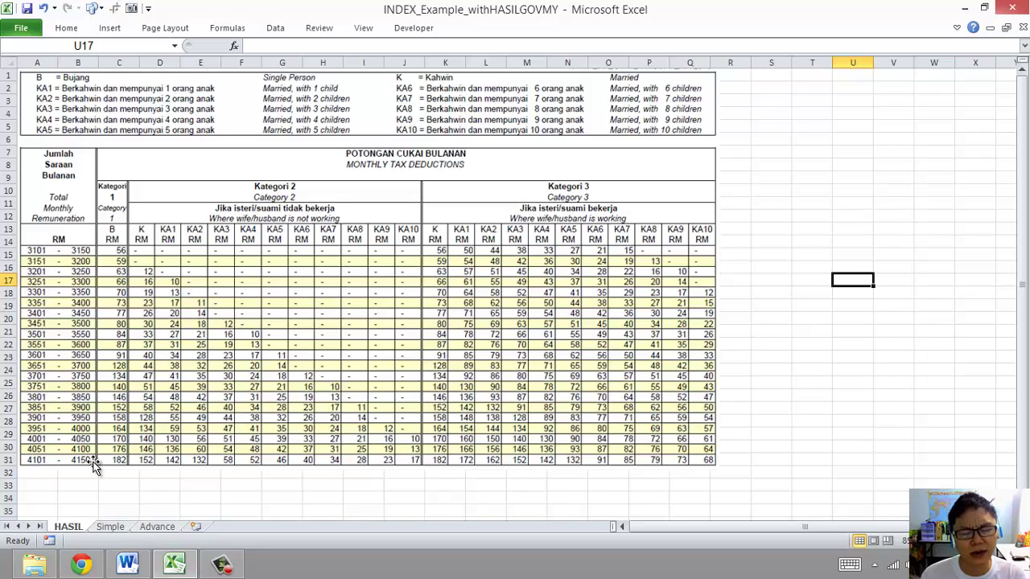
click(204, 285)
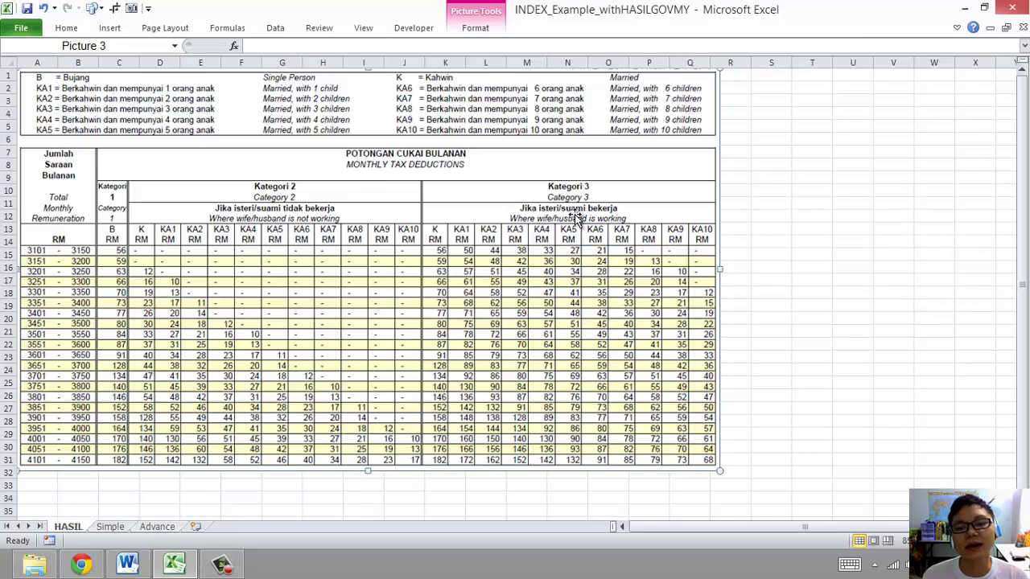
- On the Simple sheet, pick B from C26's marital status drop-down, making PCB per month 56
click(106, 528)
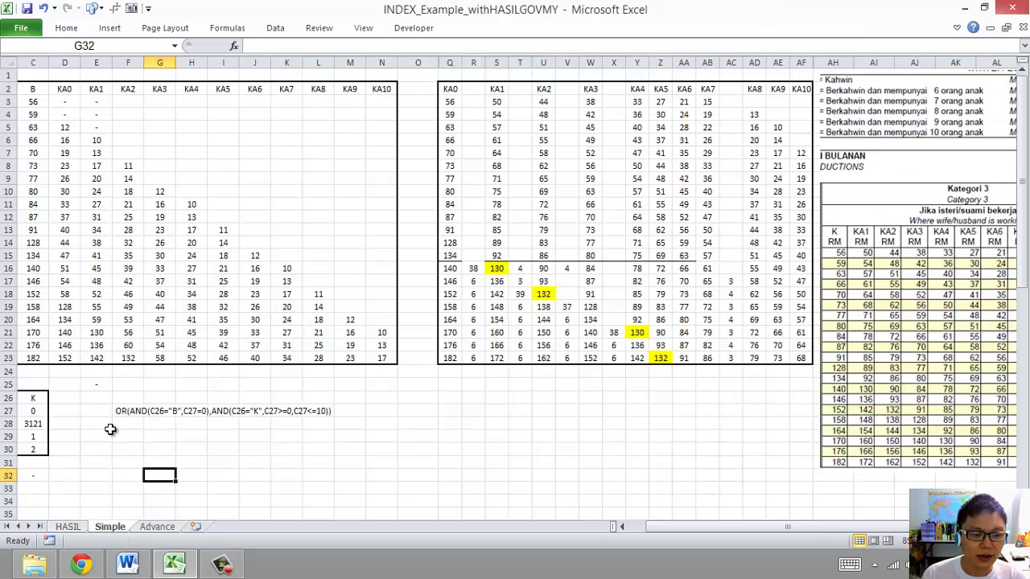
drag(723, 530, 672, 529)
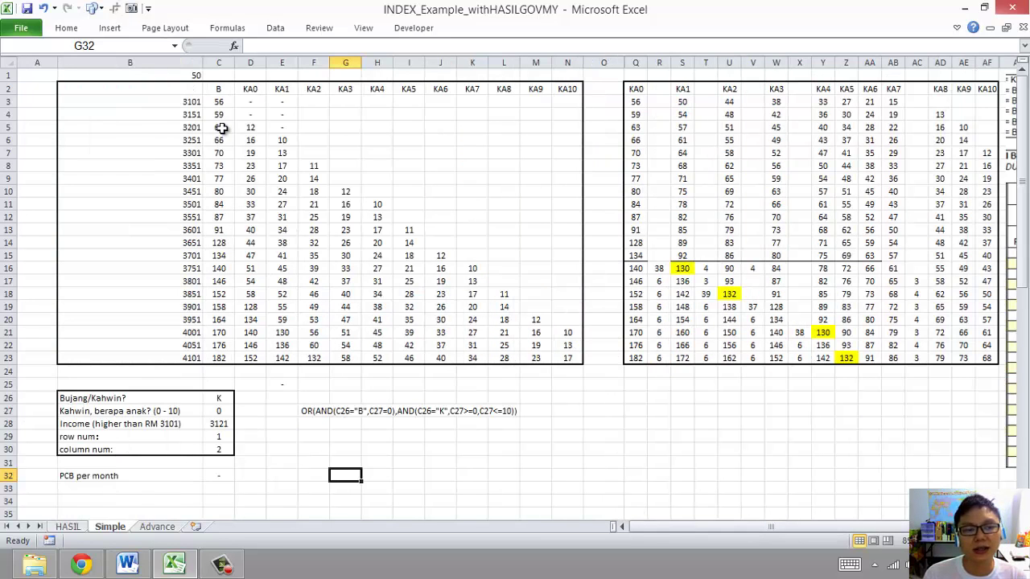
click(216, 398)
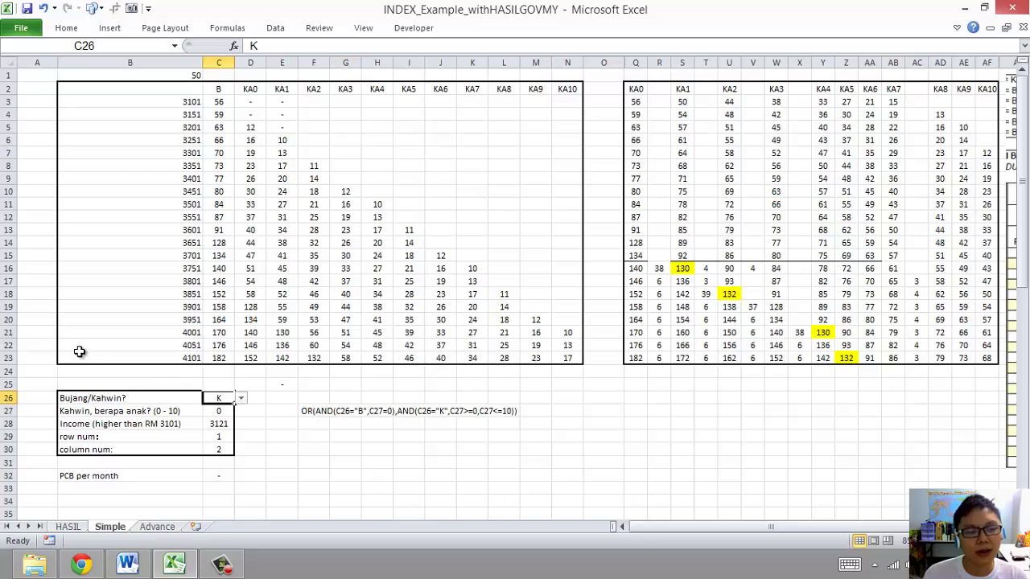
scroll(74, 358, down, 2)
scroll(76, 360, up, 2)
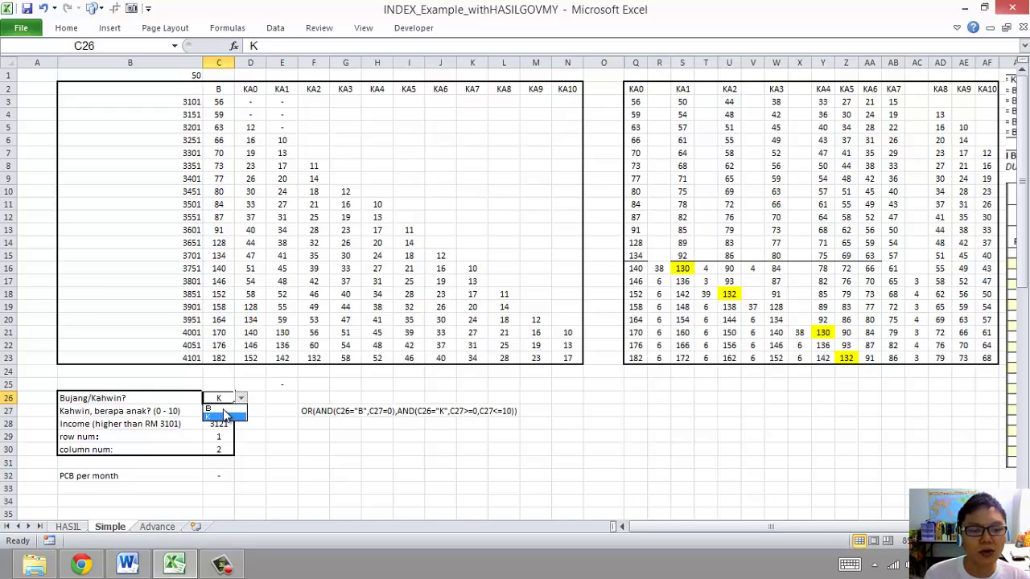
click(219, 411)
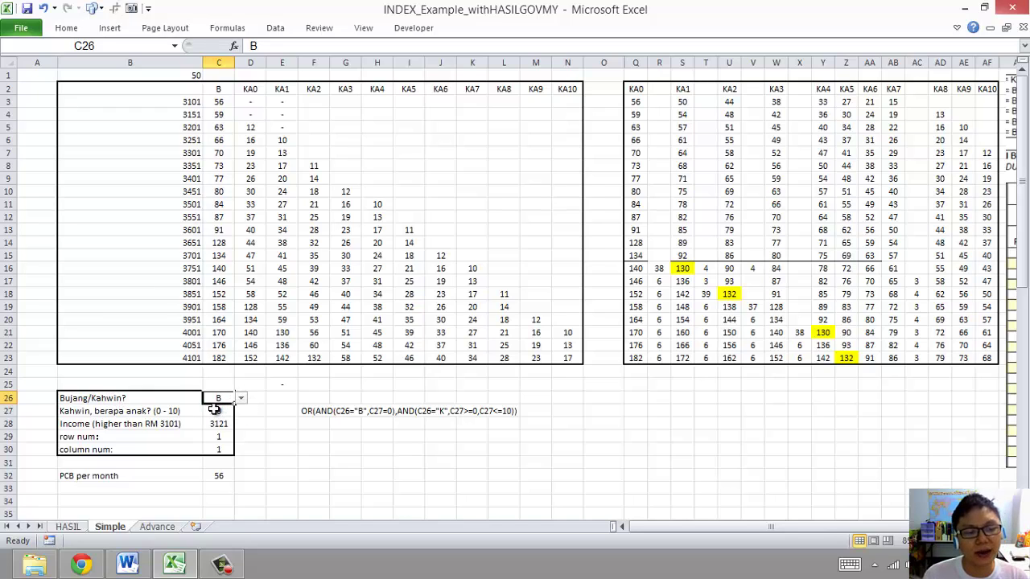
click(213, 410)
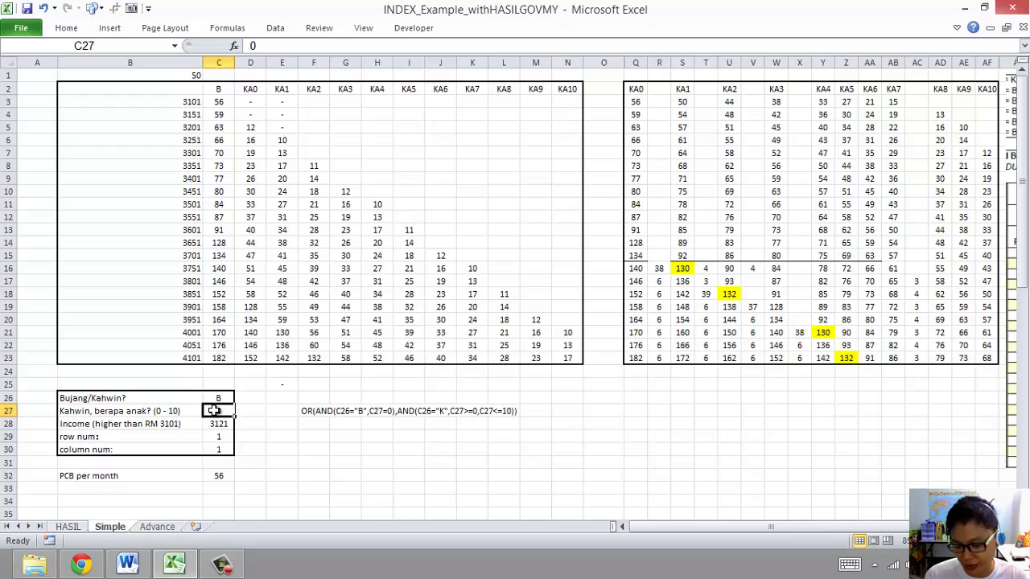
text(2)
key(Return)
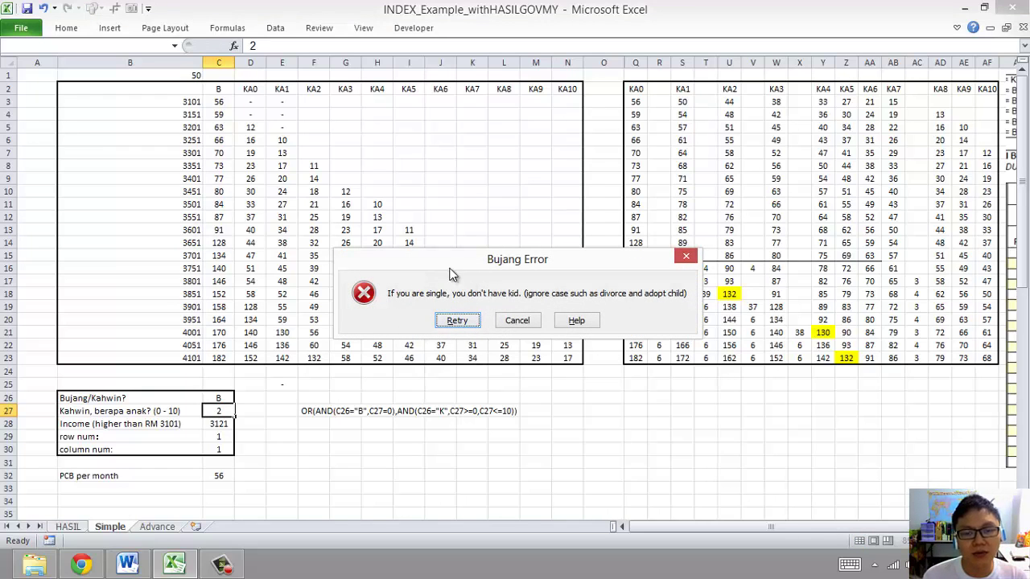
click(522, 322)
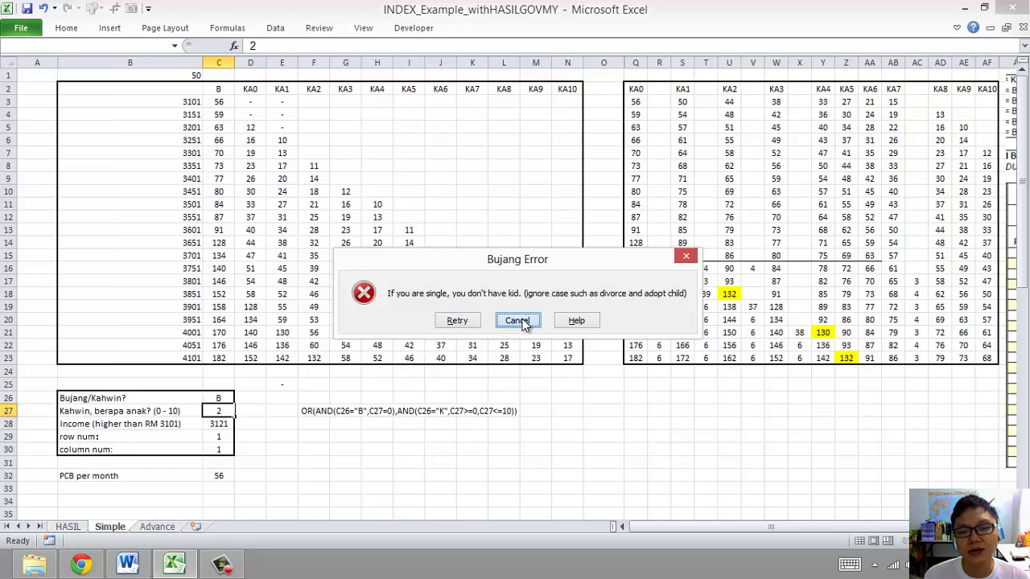
click(213, 424)
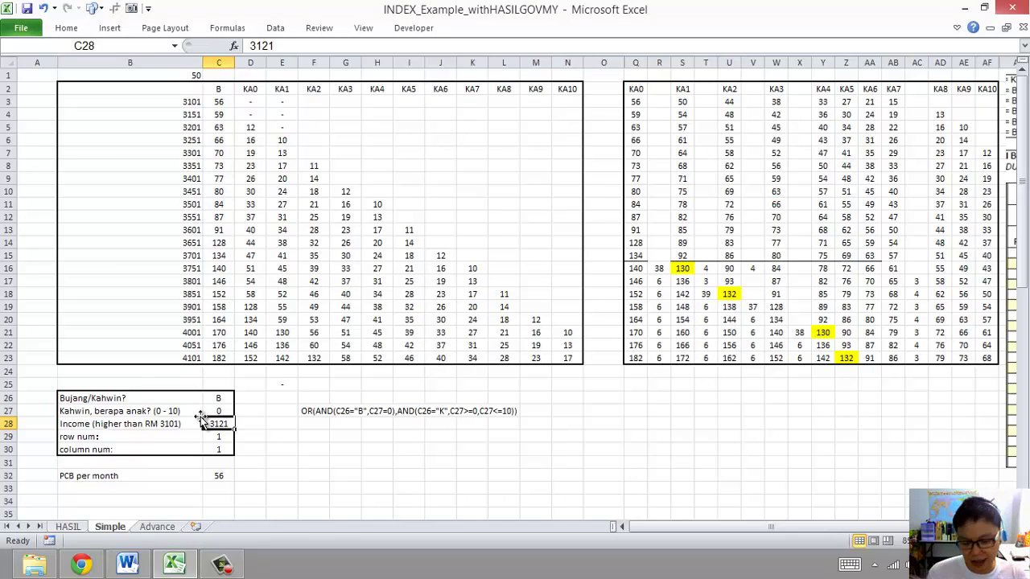
- Enter 3800 as the income in C28
text(4000)
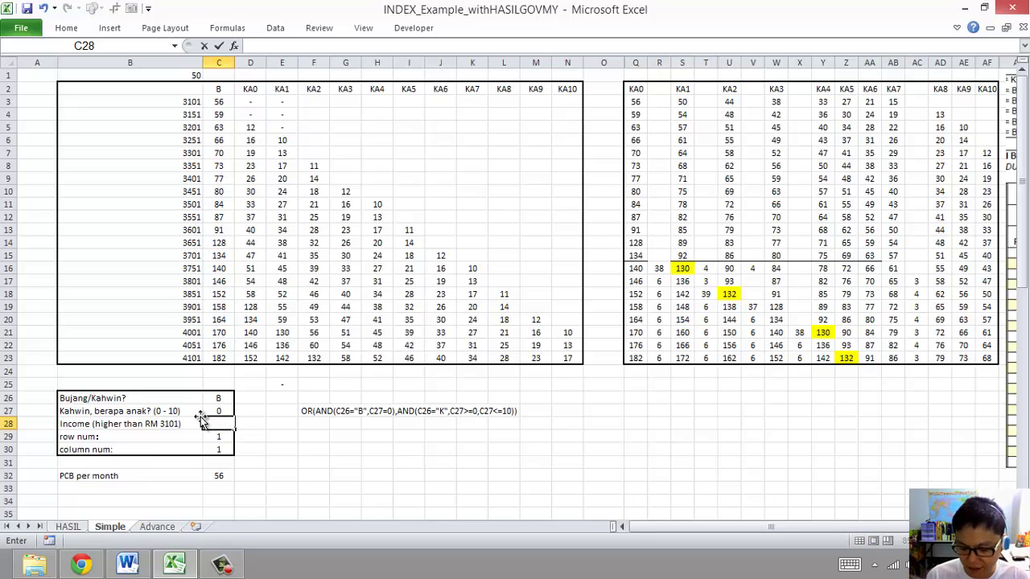
text(000)
key(BackSpace)
key(BackSpace)
key(BackSpace)
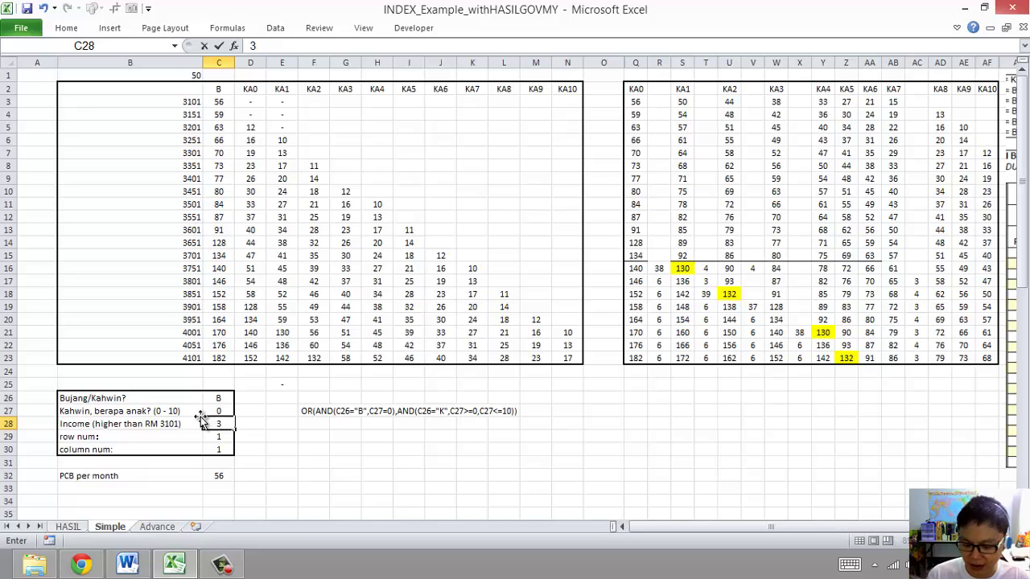
text(800)
key(Return)
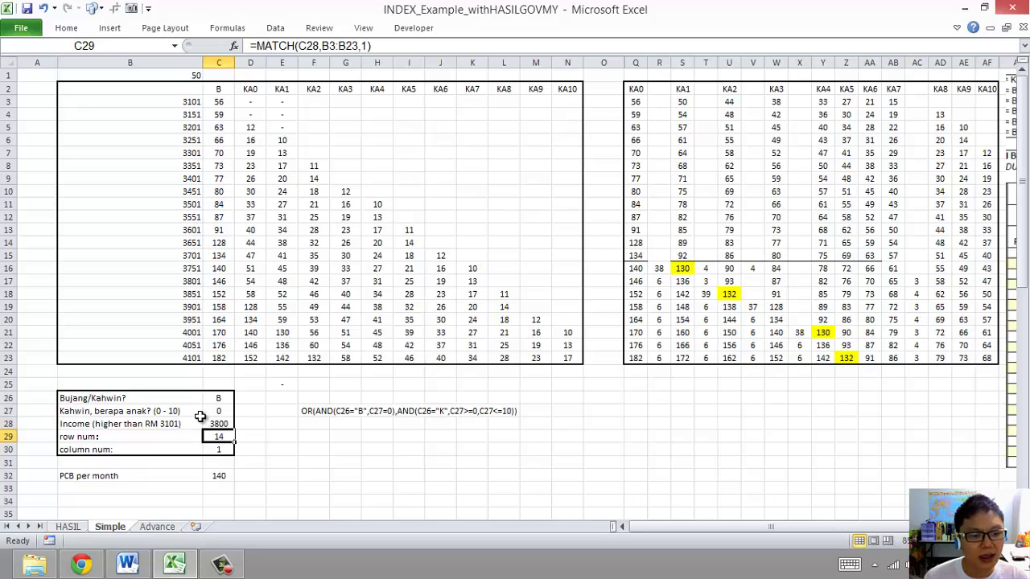
- Inspect the row num MATCH formula and highlight brackets B3:B23, then 3101 to 3751
click(213, 424)
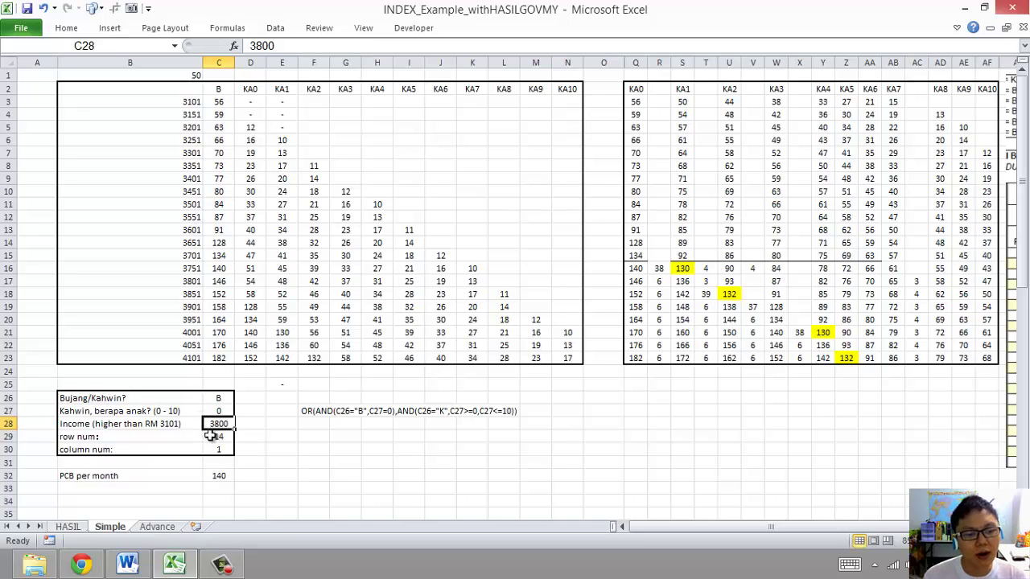
click(209, 436)
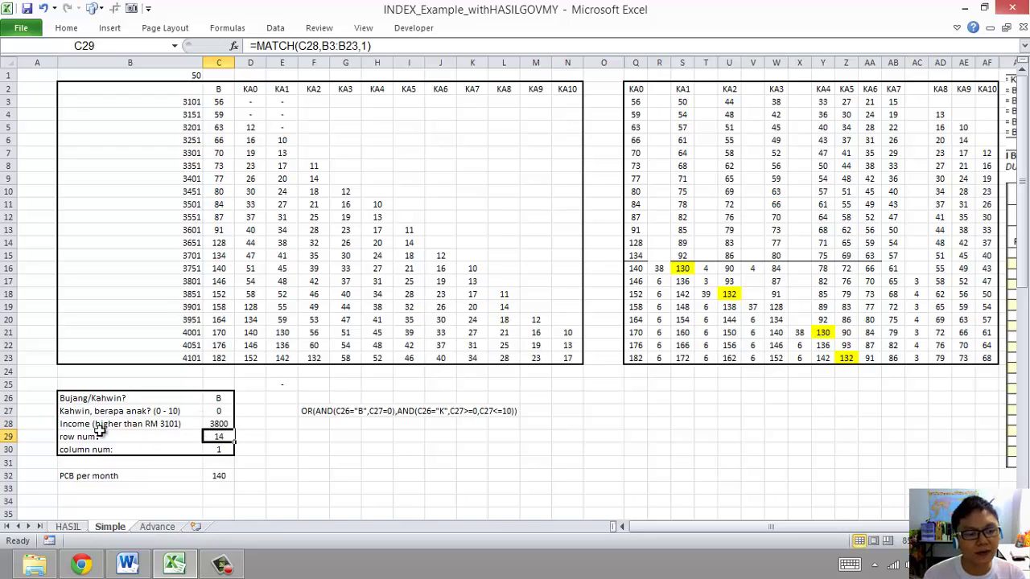
click(225, 425)
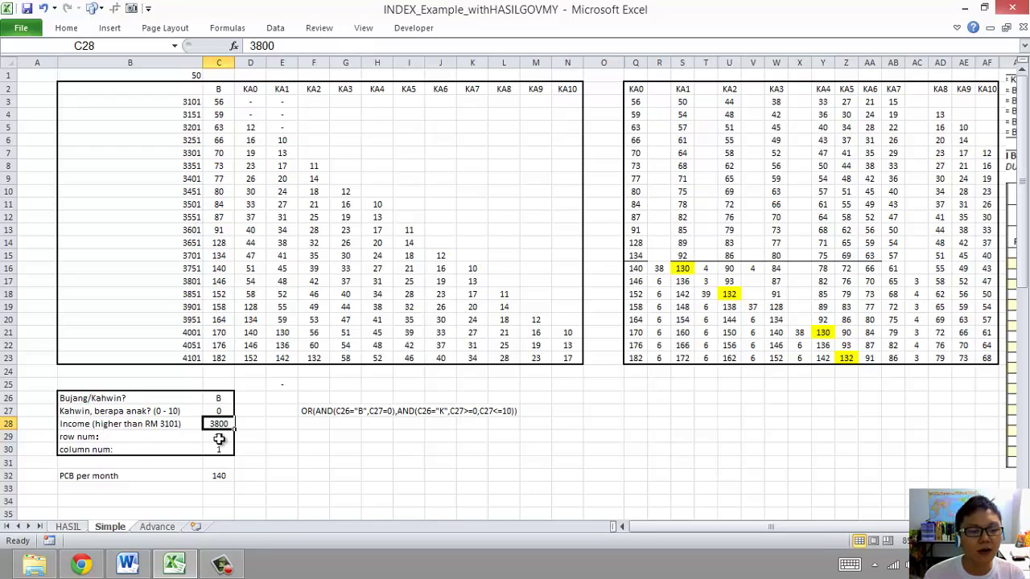
click(218, 439)
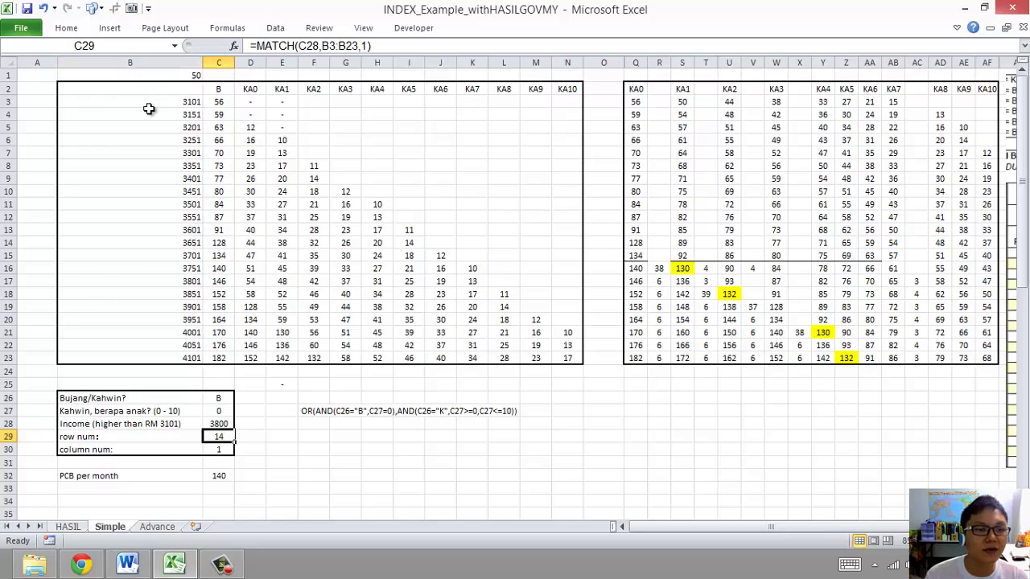
drag(146, 103, 130, 342)
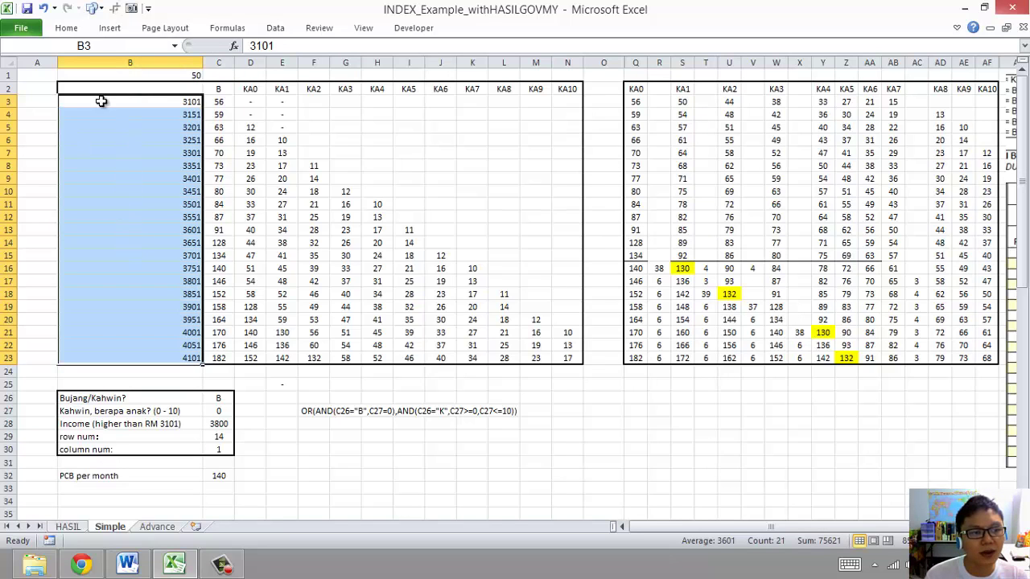
drag(101, 101, 108, 270)
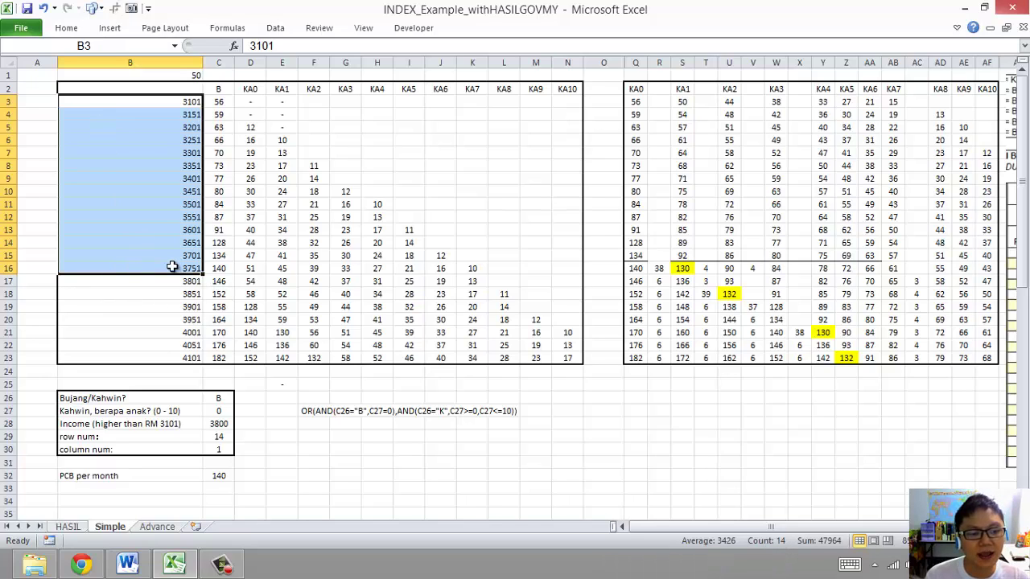
- Compare the column-number and INDEX formulas in C30 and C32 with table value 140
click(215, 268)
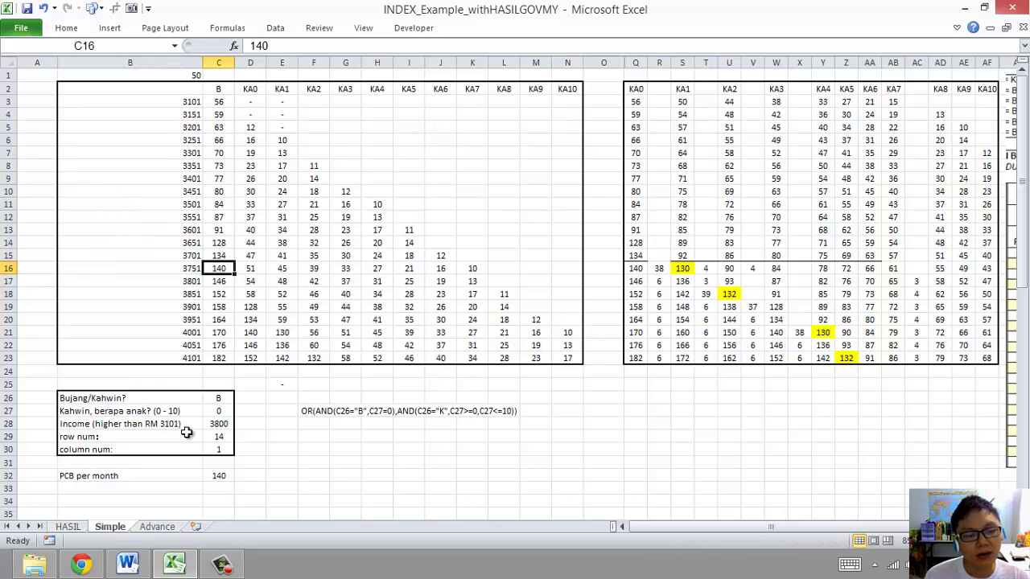
click(211, 448)
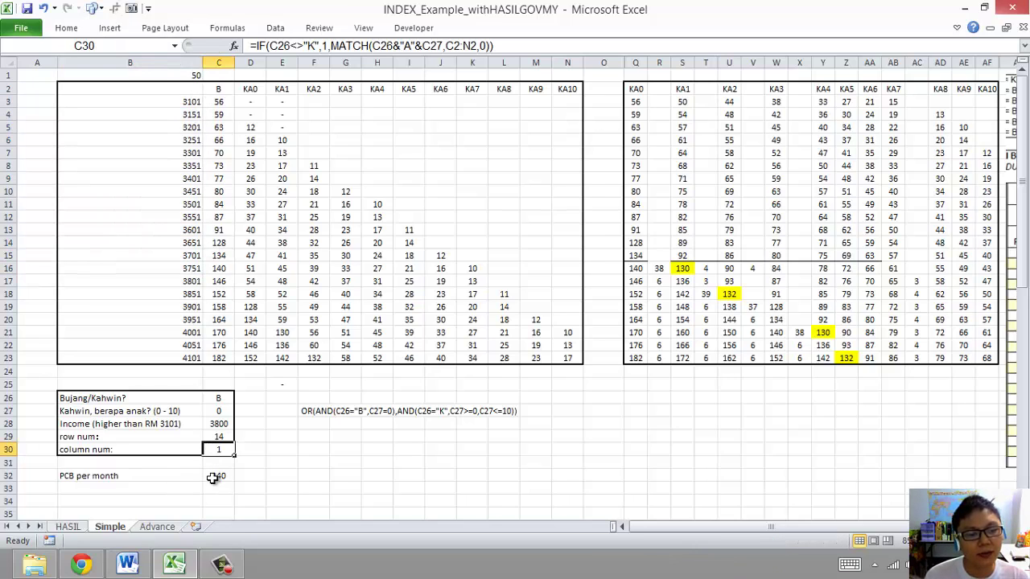
click(212, 476)
click(217, 268)
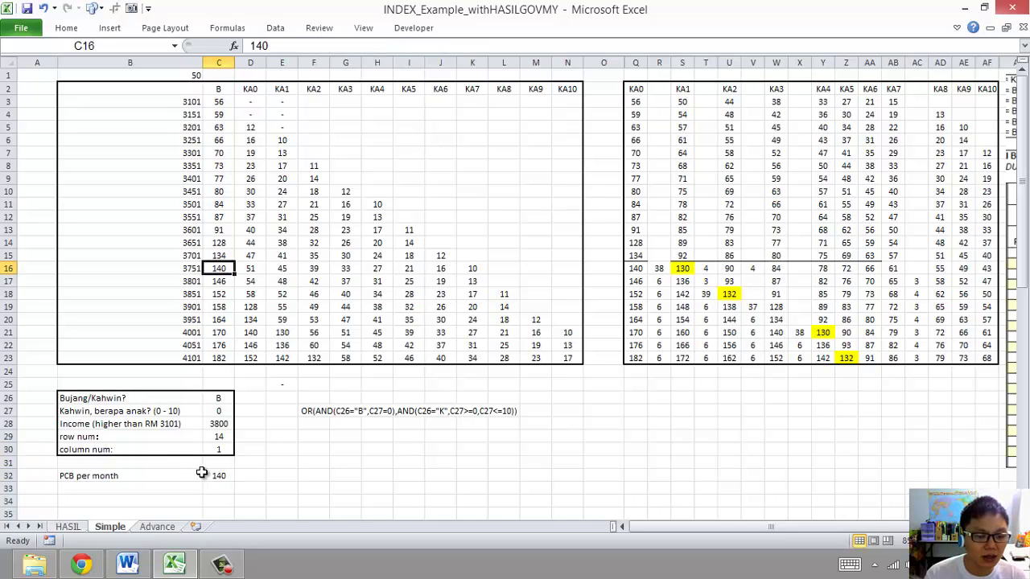
- Change the income in C28 to 3801, then to 3851
click(229, 427)
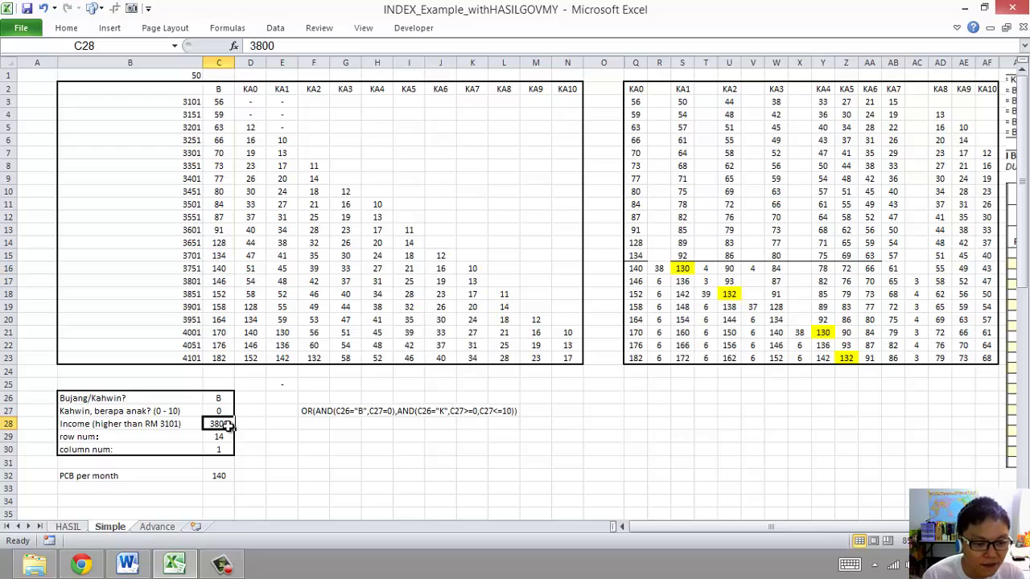
text(3801)
key(Return)
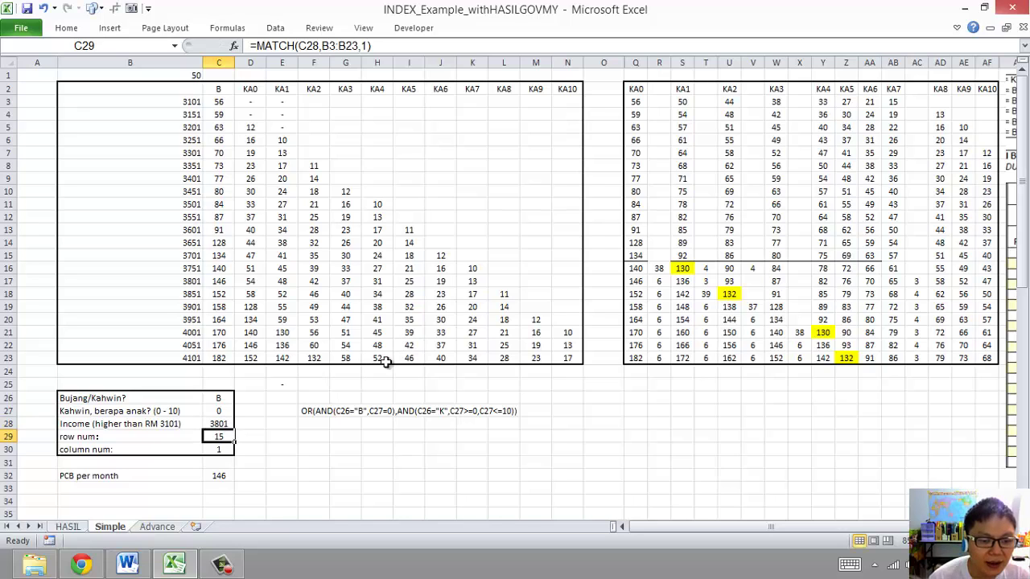
click(208, 425)
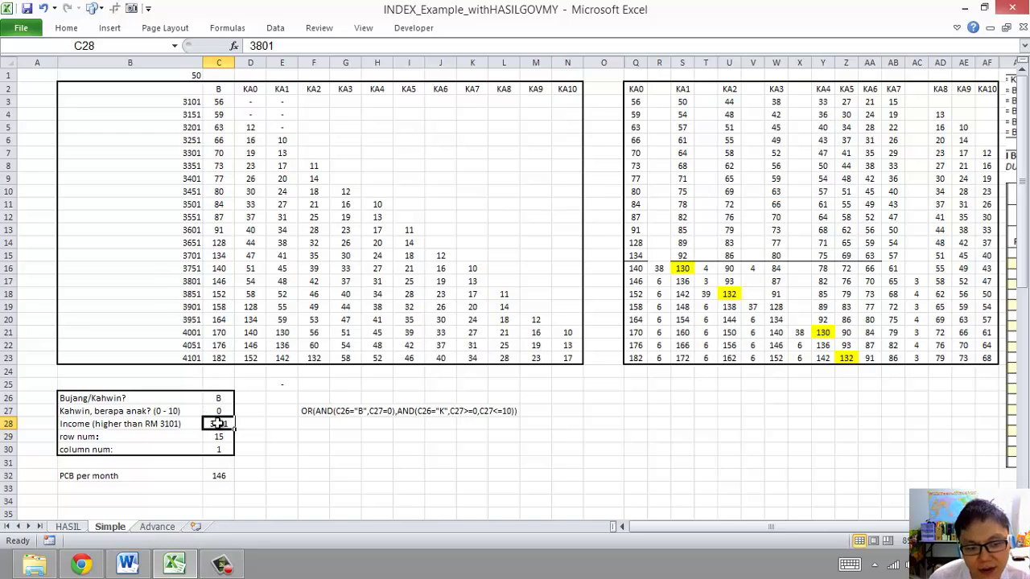
double_click(218, 424)
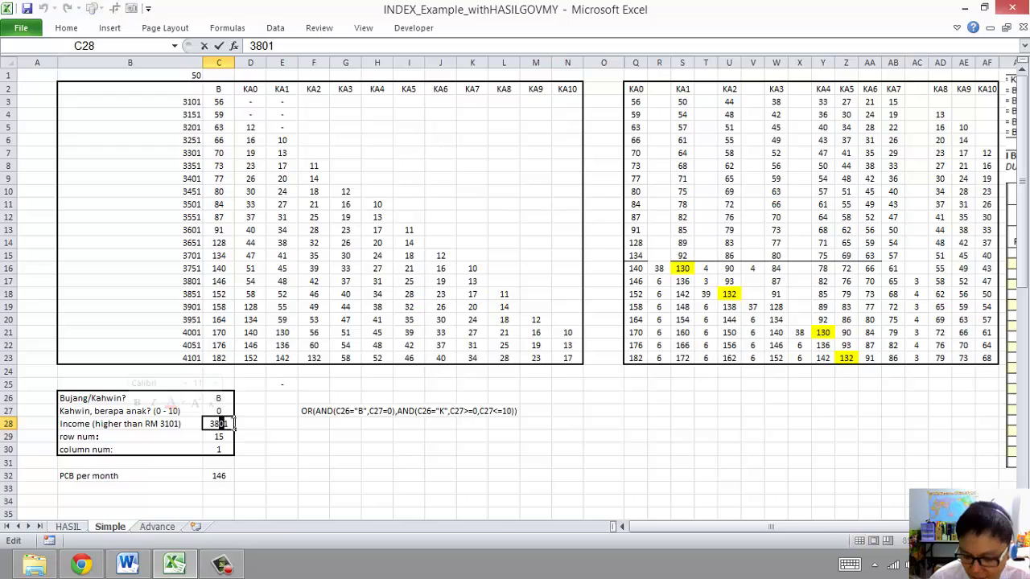
text(3851)
key(Return)
- Check that C32's PCB per month now matches table value 152, past 146
click(229, 424)
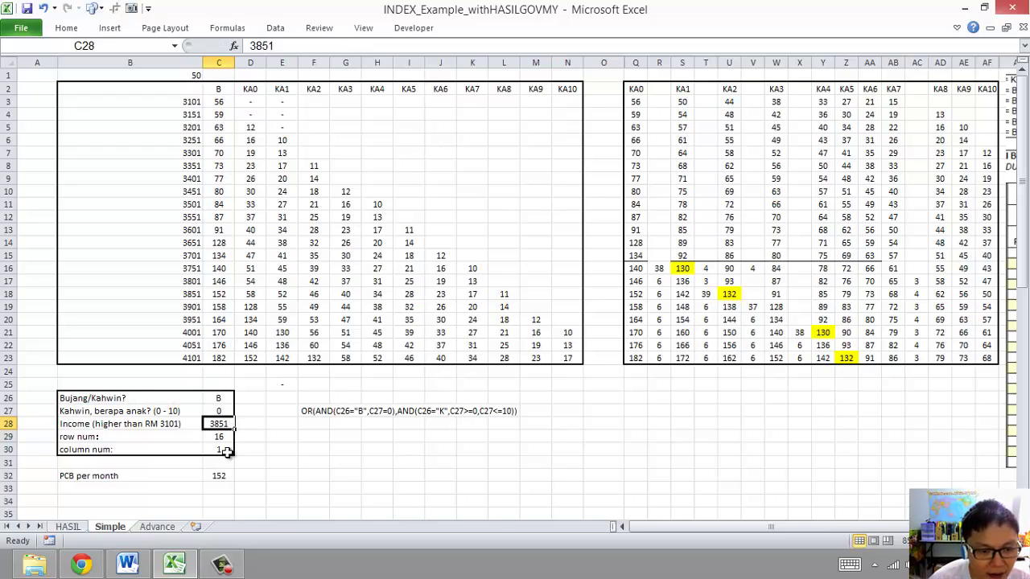
click(219, 475)
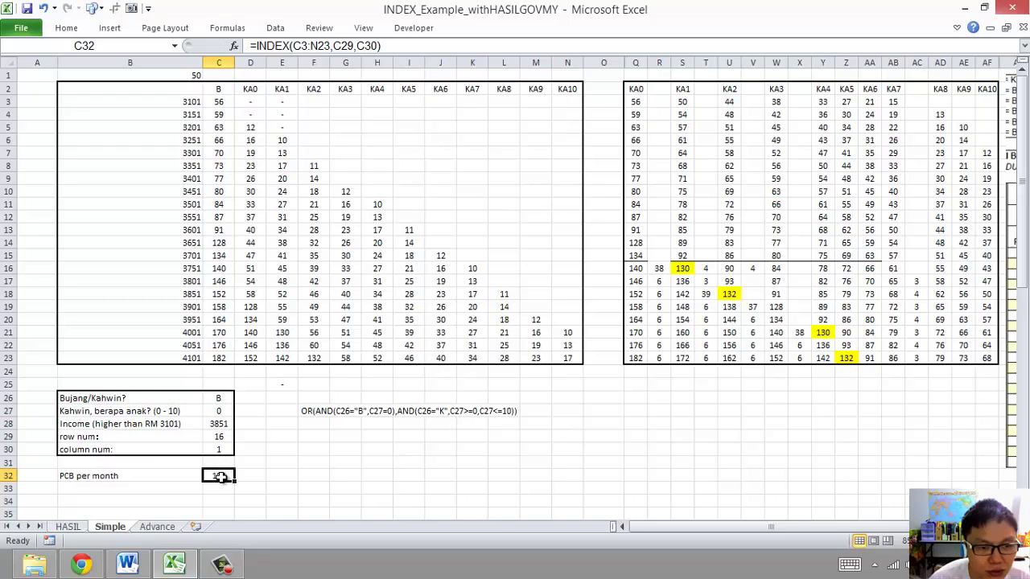
click(224, 282)
click(223, 294)
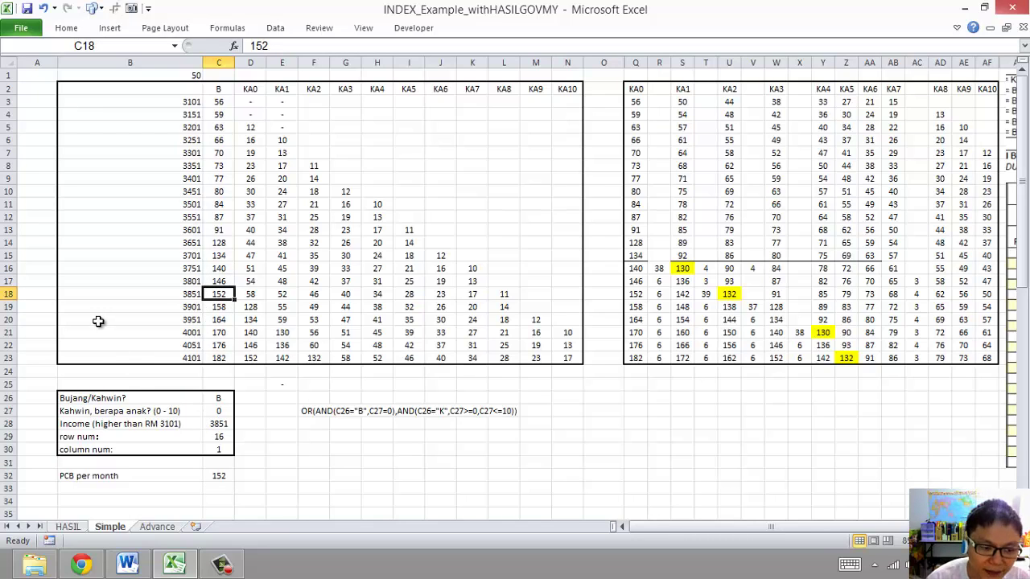
click(218, 475)
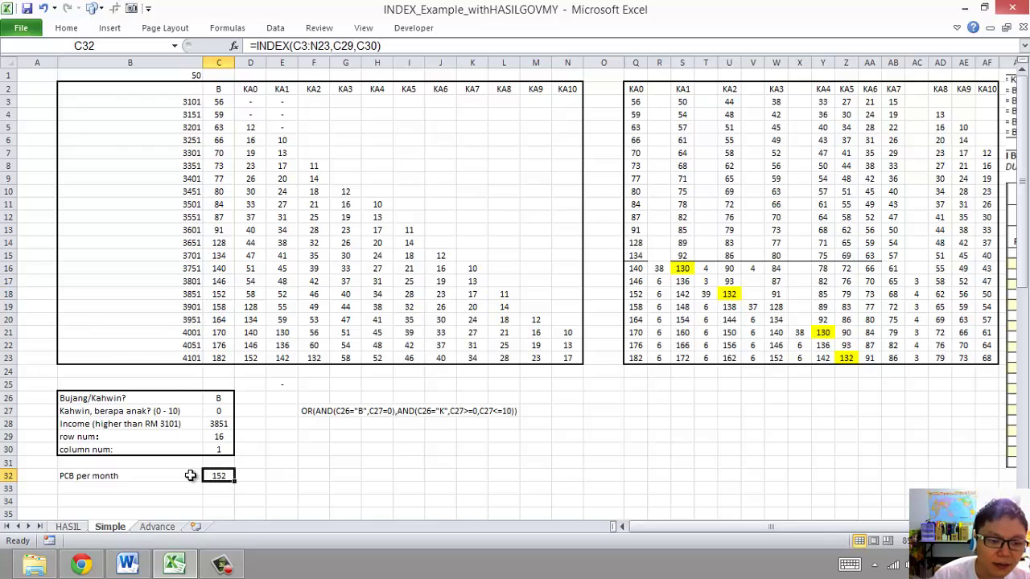
click(299, 411)
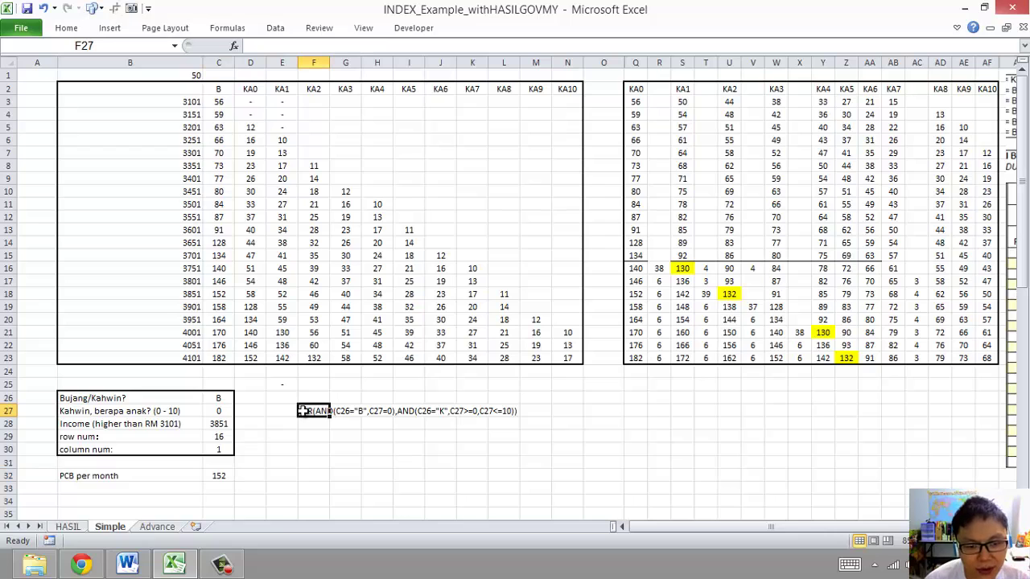
- Review the custom OR/AND Data Validation formula on children cell C27 and close it with OK
click(209, 422)
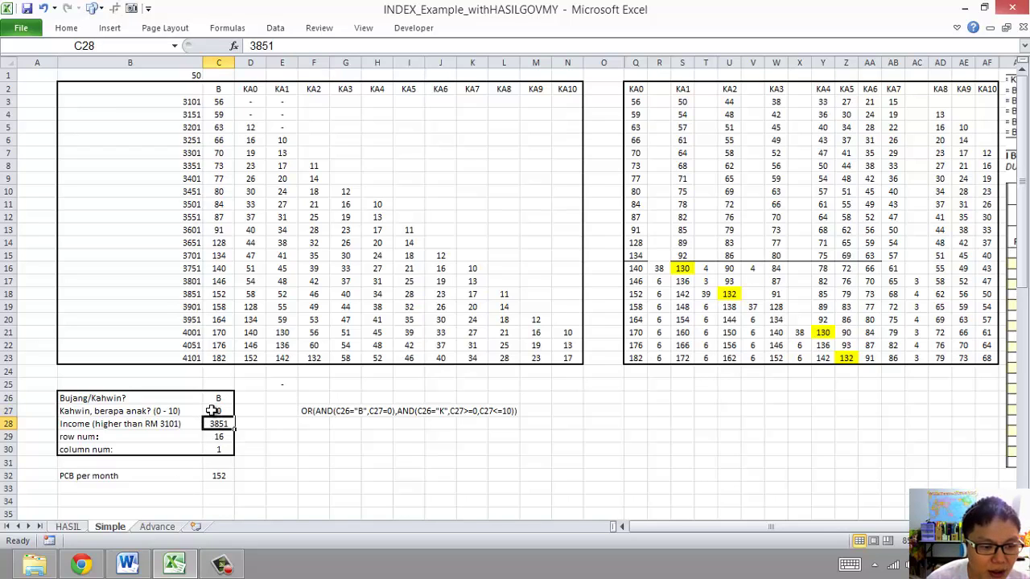
click(212, 410)
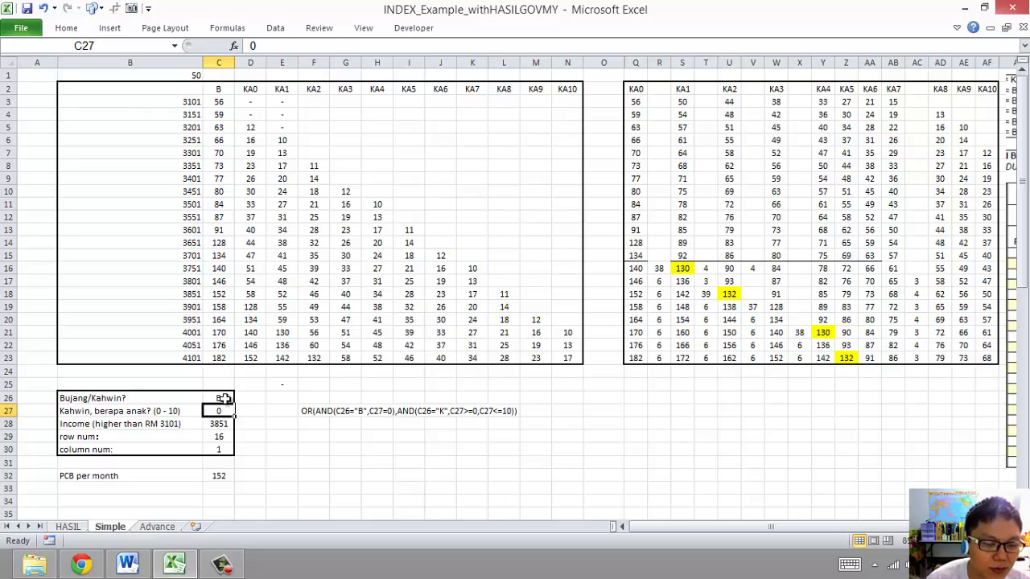
click(275, 27)
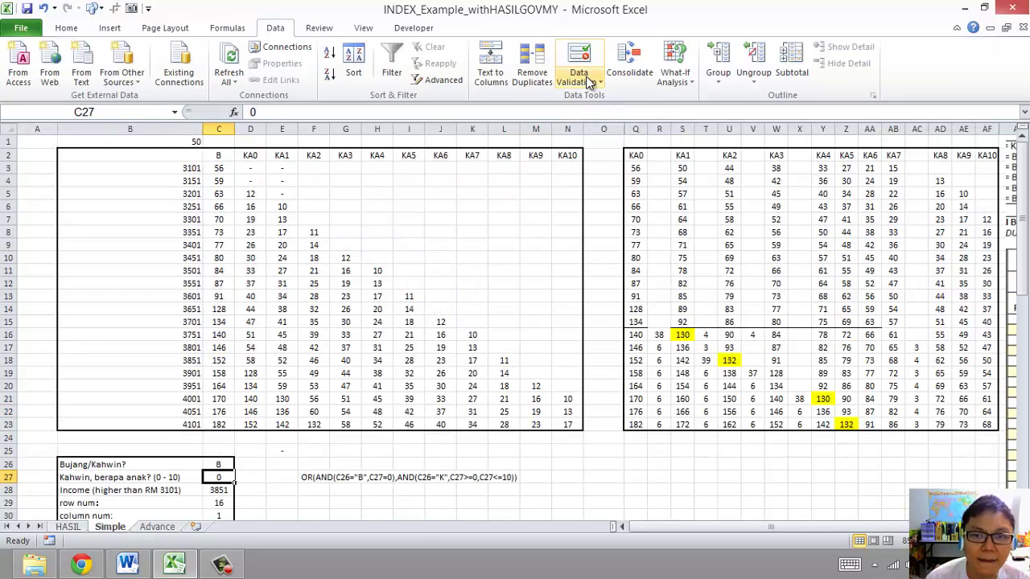
click(590, 83)
click(563, 100)
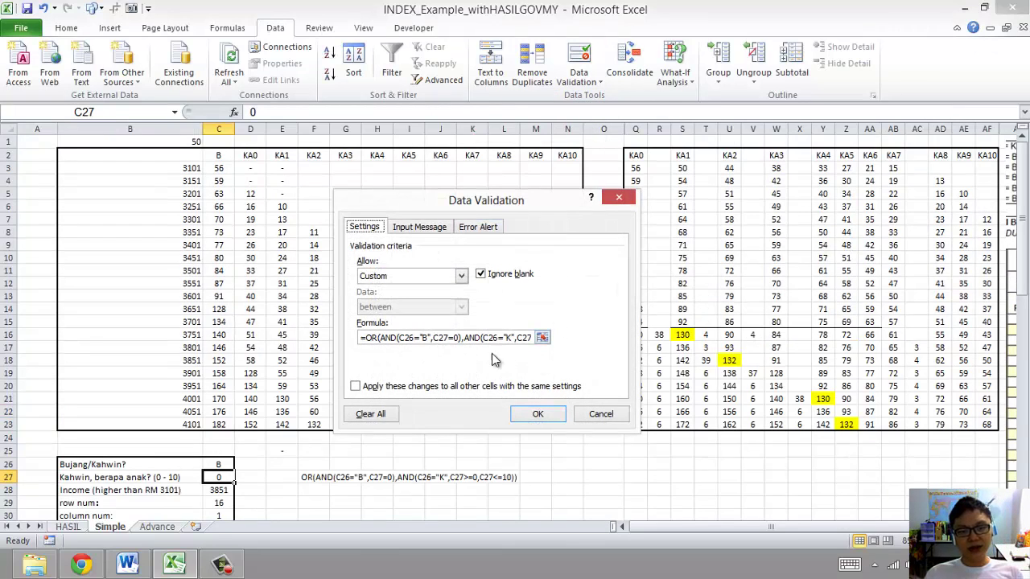
click(366, 340)
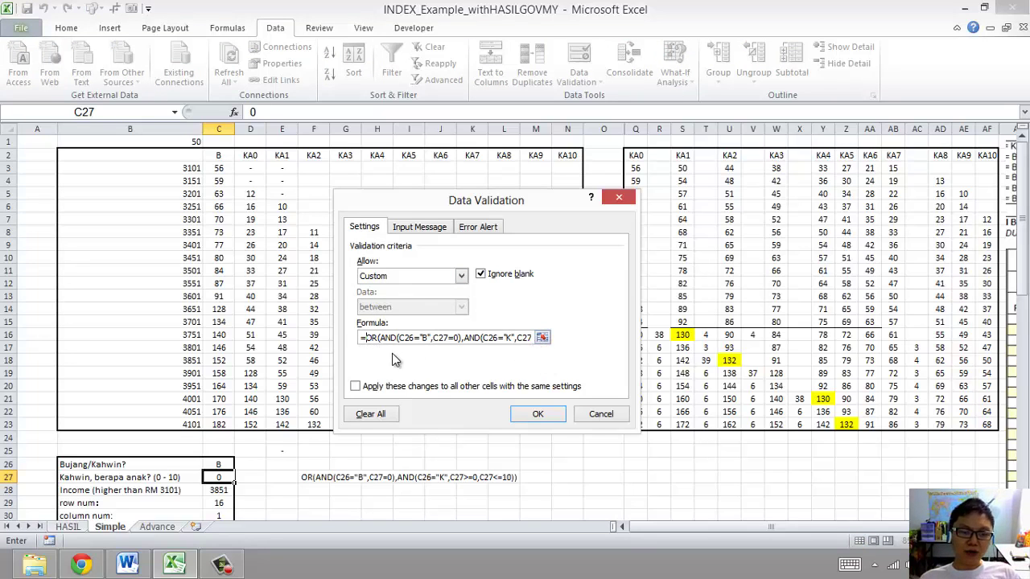
click(554, 414)
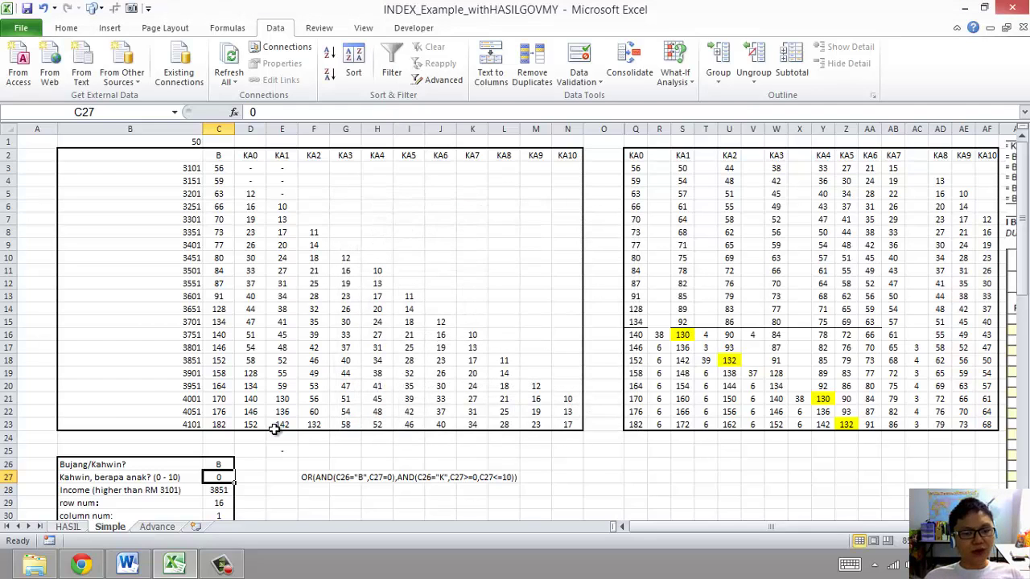
- Enter K as the marital status in C26
scroll(274, 431, down, 2)
click(311, 398)
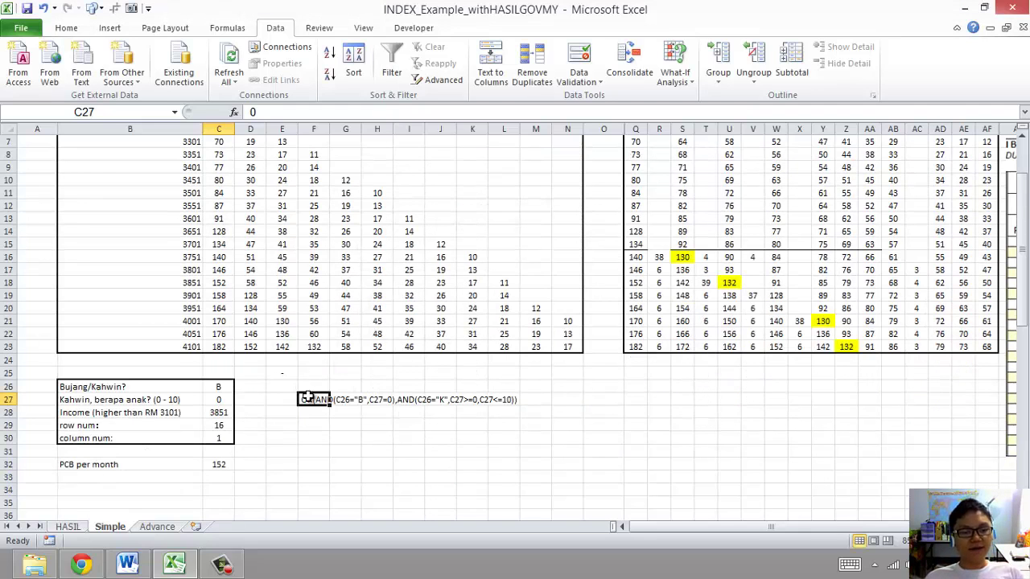
click(211, 398)
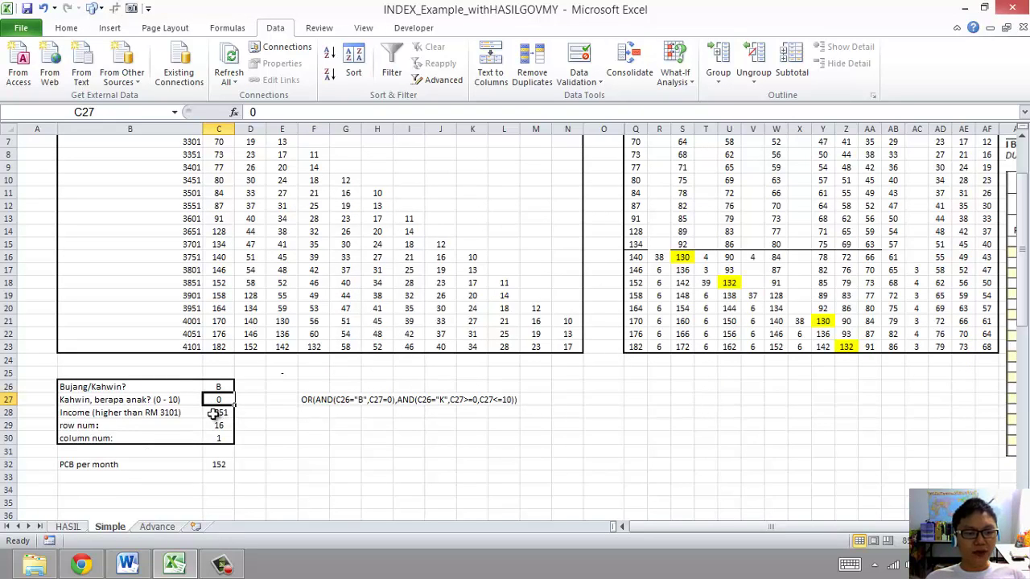
click(216, 412)
click(218, 387)
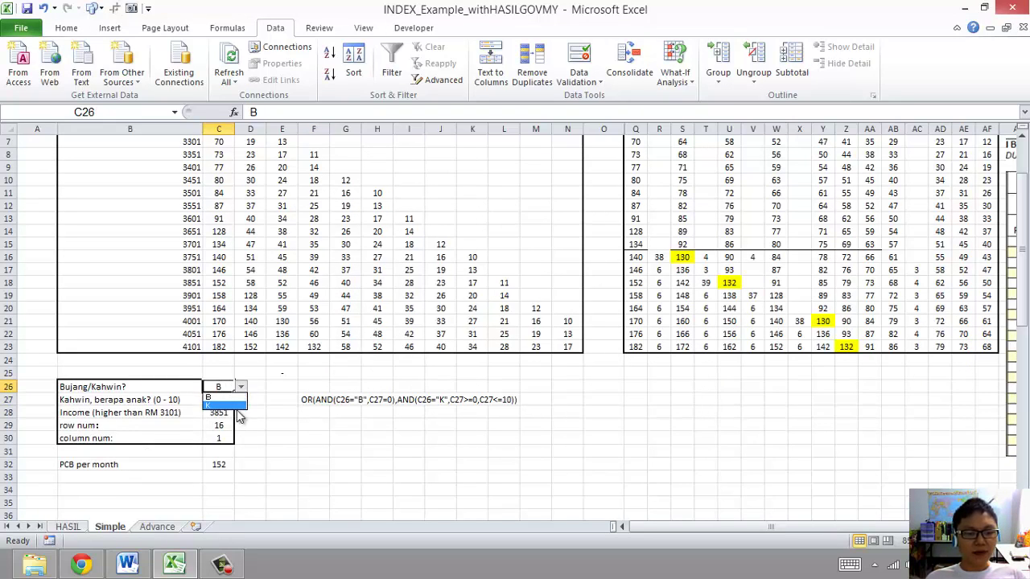
text(K)
key(Return)
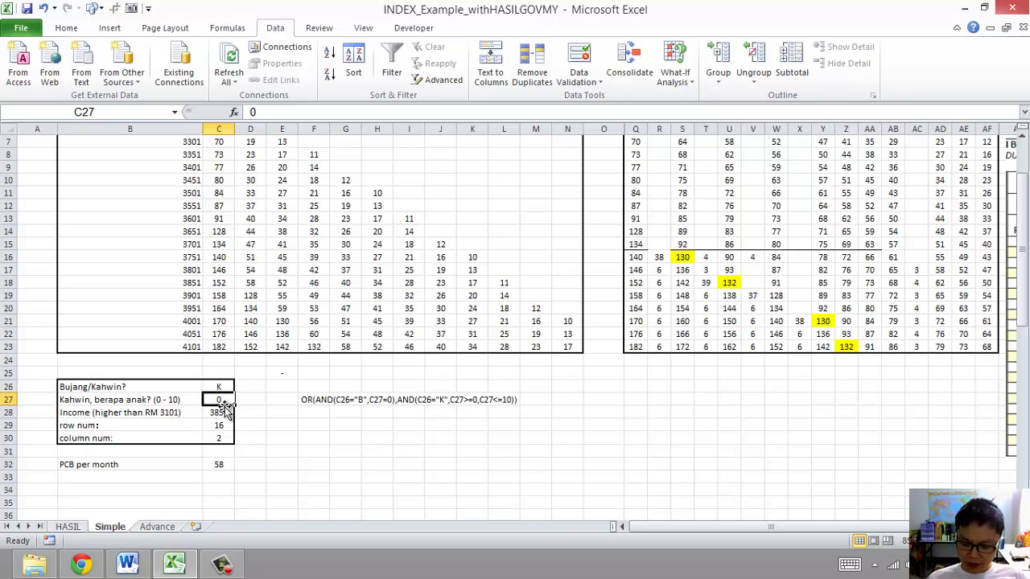
- Enter 10 children in C27 and check the MATCH formula in C29
click(227, 411)
click(225, 404)
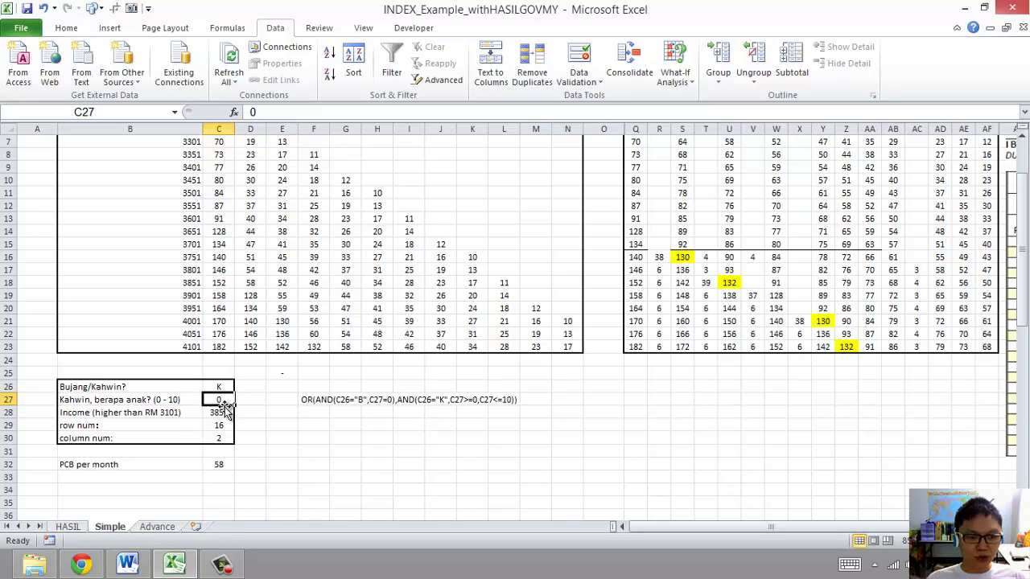
text(10)
key(Return)
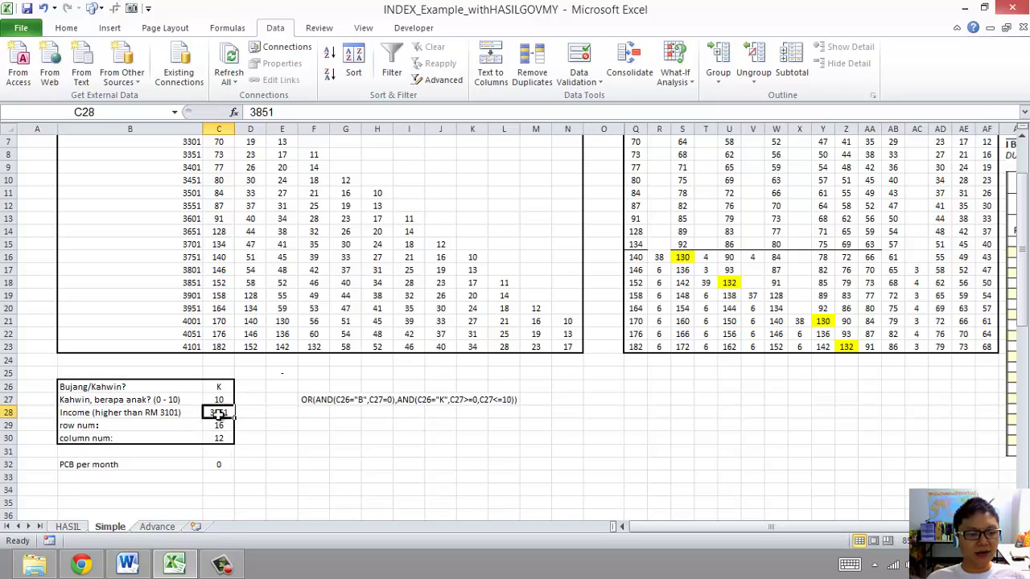
click(211, 400)
click(215, 425)
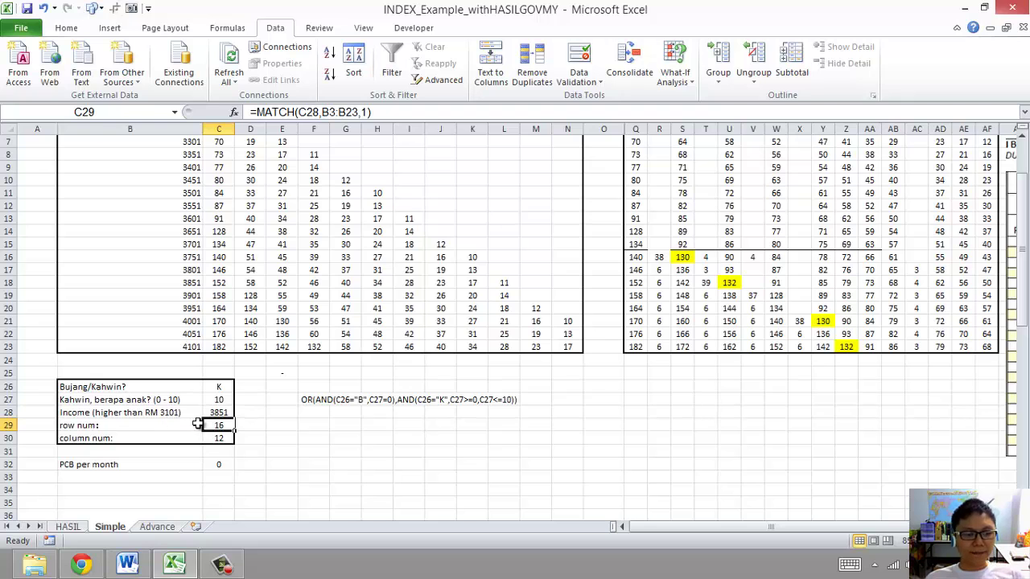
- Highlight the income brackets 3101 to 3851 in B3:B18 on the Simple sheet
scroll(171, 328, up, 2)
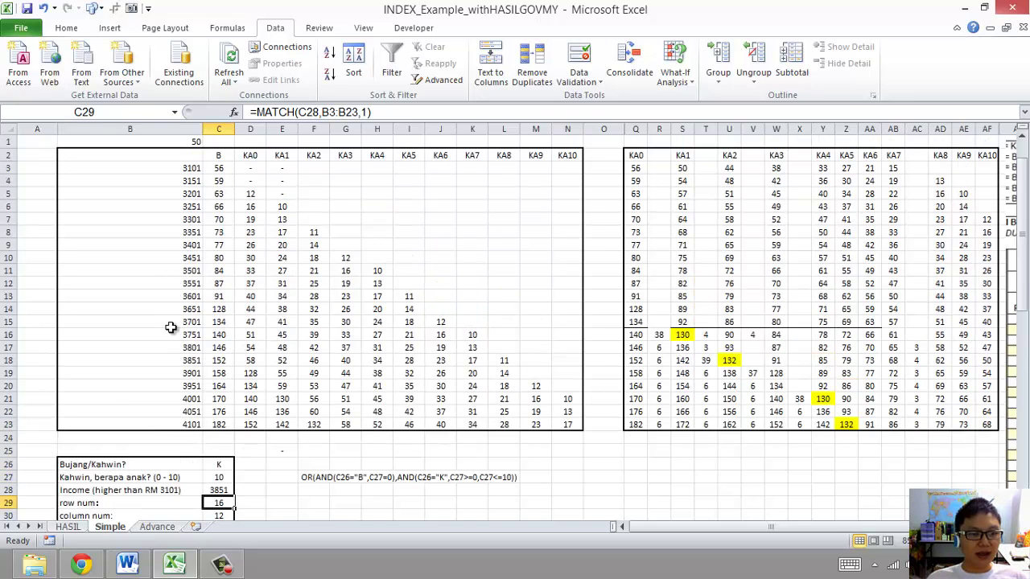
drag(158, 168, 163, 357)
scroll(177, 359, down, 2)
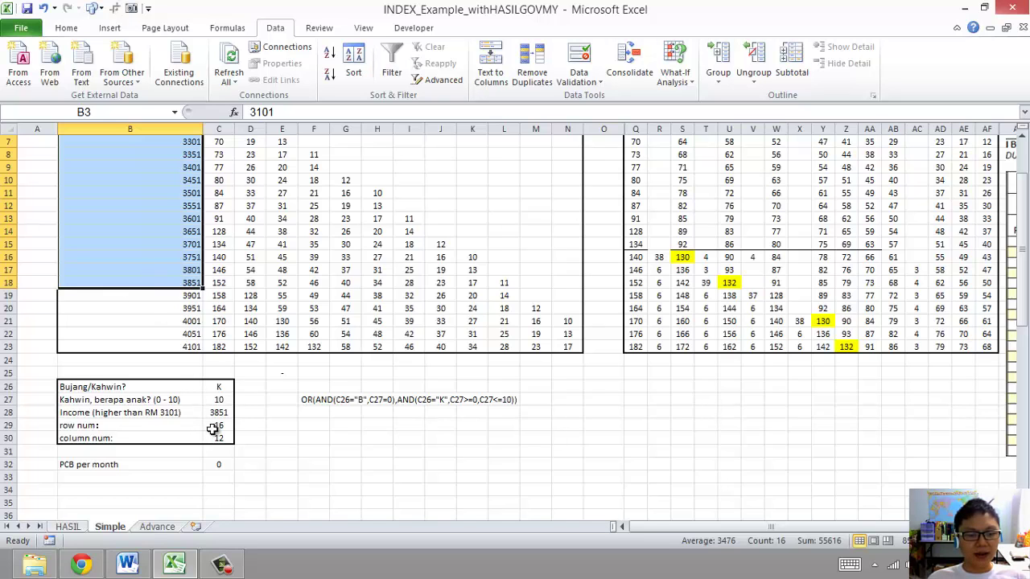
scroll(217, 432, up, 2)
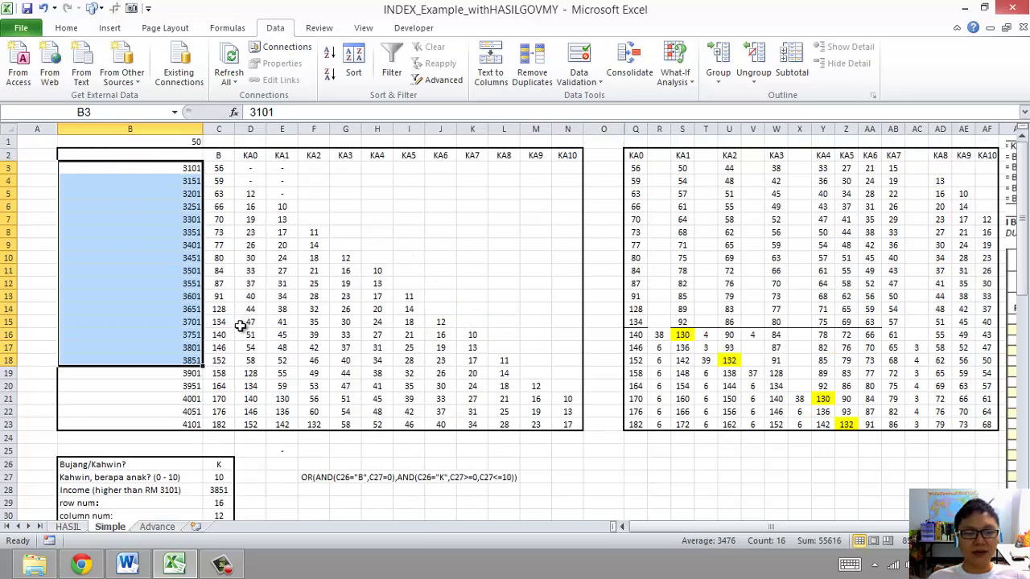
scroll(238, 338, down, 1)
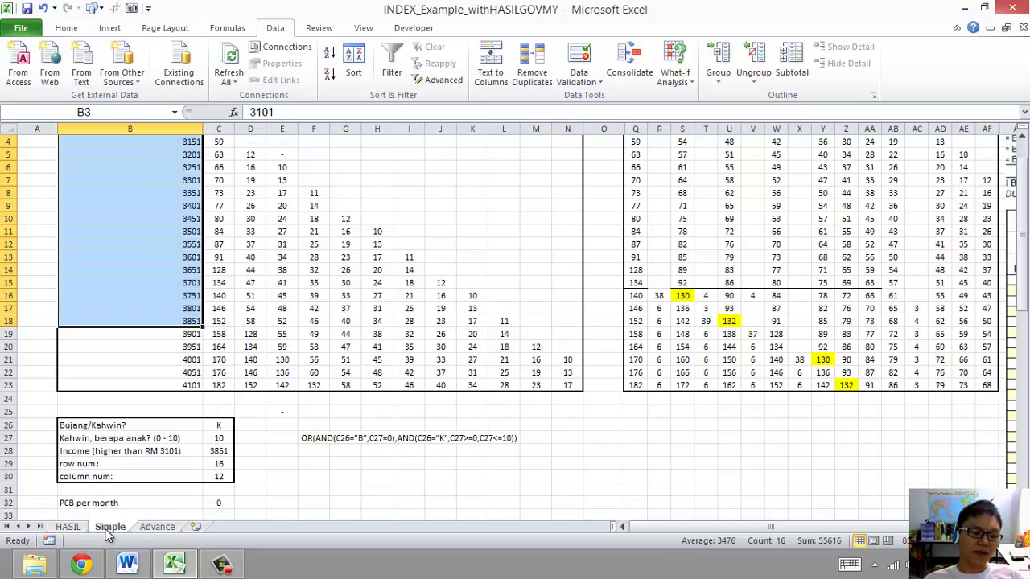
- On the Advance sheet, inspect the KA1 values and the IFERROR/INDEX PCB per month formula
click(161, 528)
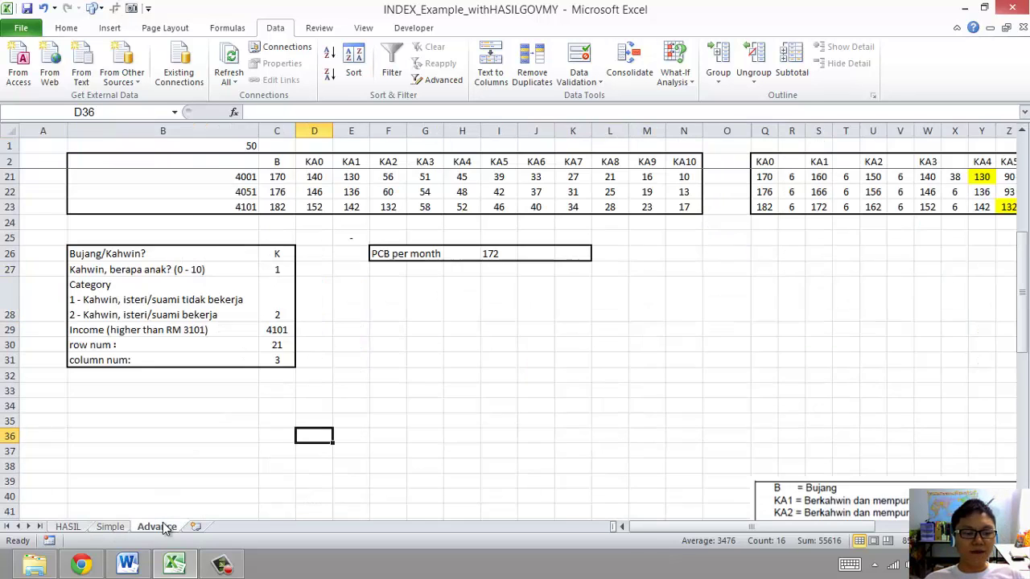
scroll(231, 412, up, 6)
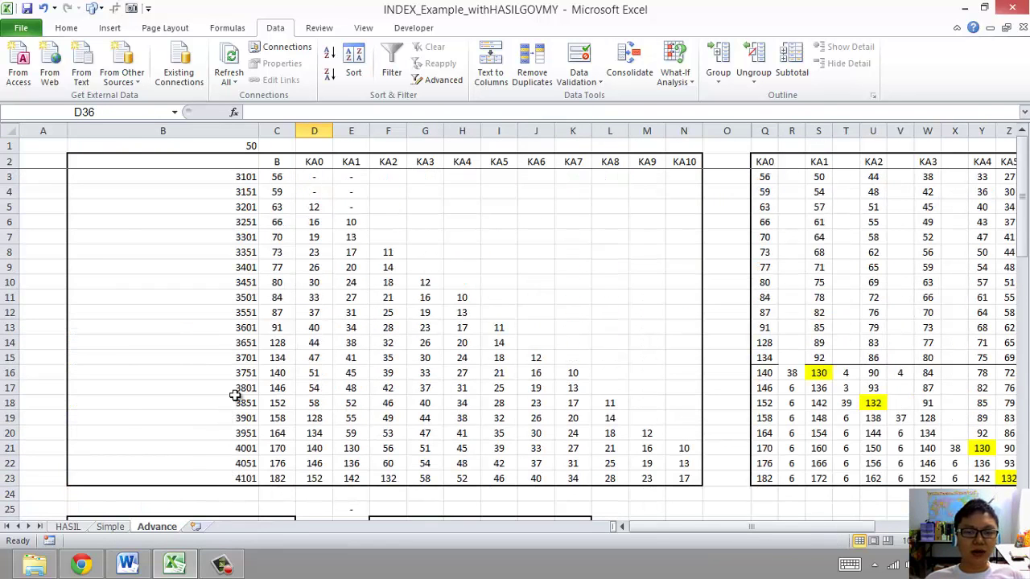
click(341, 285)
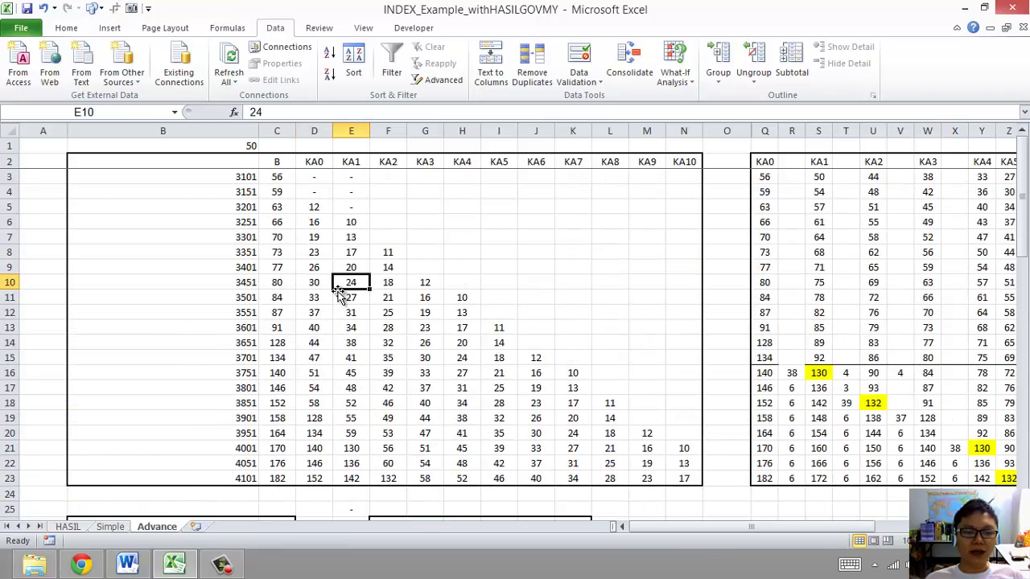
click(976, 223)
scroll(533, 368, down, 7)
scroll(271, 306, up, 3)
click(501, 345)
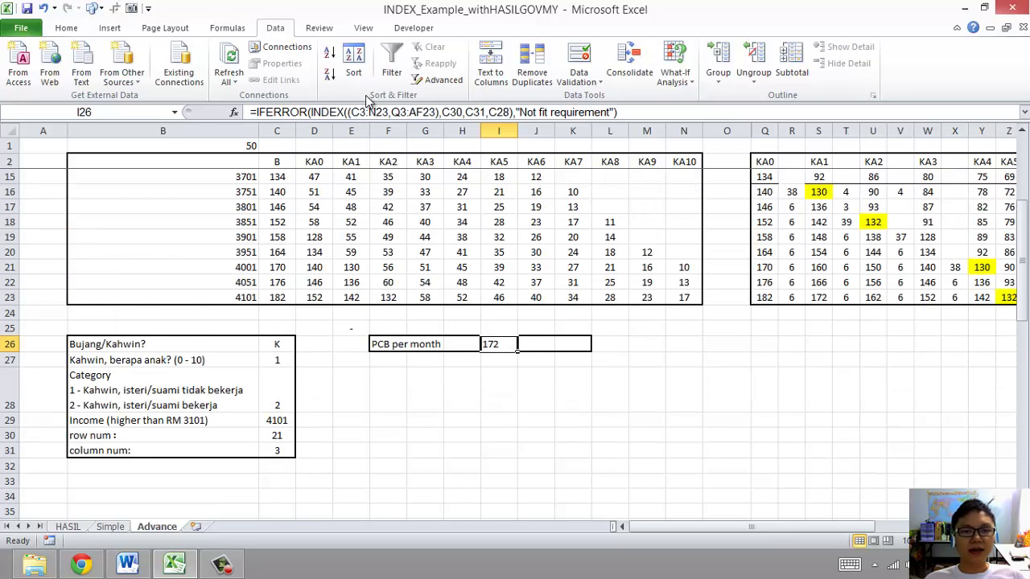
scroll(242, 264, up, 3)
scroll(232, 314, down, 3)
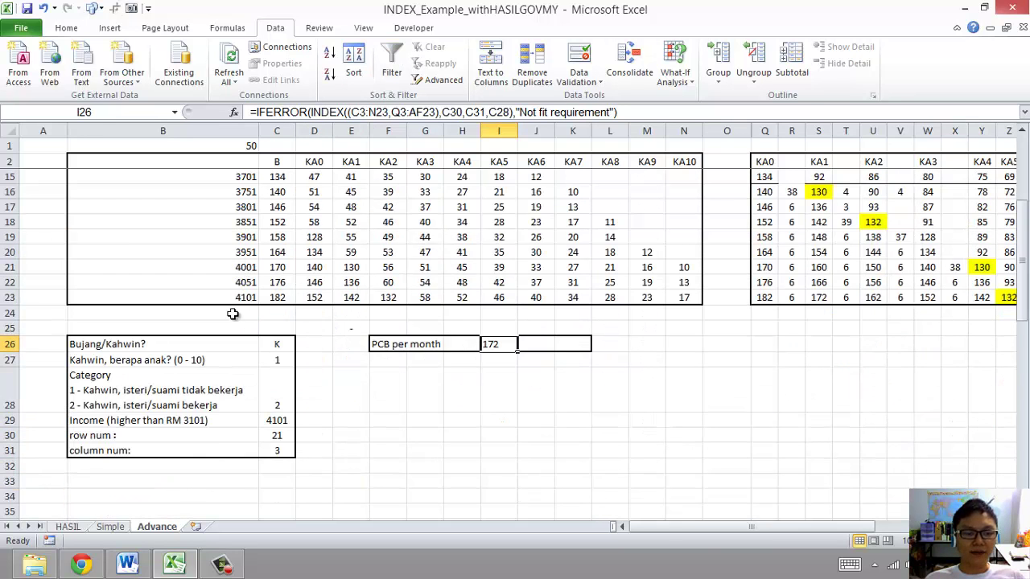
- Return to the Simple sheet's PCB per month formula in C32
click(110, 528)
scroll(238, 412, down, 1)
click(207, 466)
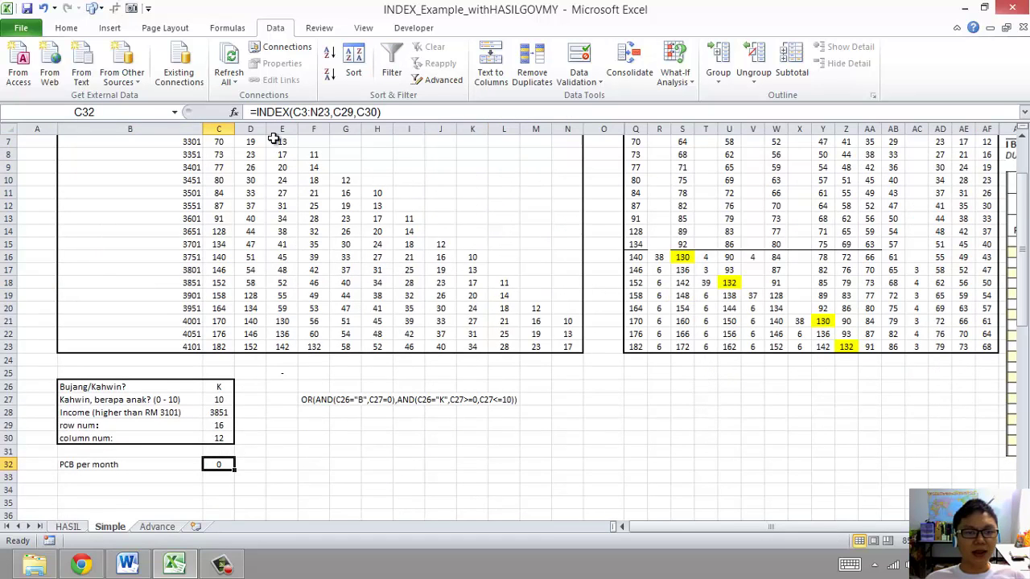
- Put C32's =INDEX(C3:N23,C29,C30) into edit mode to show its highlighted C3:N23, C29 and C30 references
double_click(219, 464)
scroll(179, 292, down, 2)
scroll(178, 294, up, 1)
scroll(141, 299, down, 1)
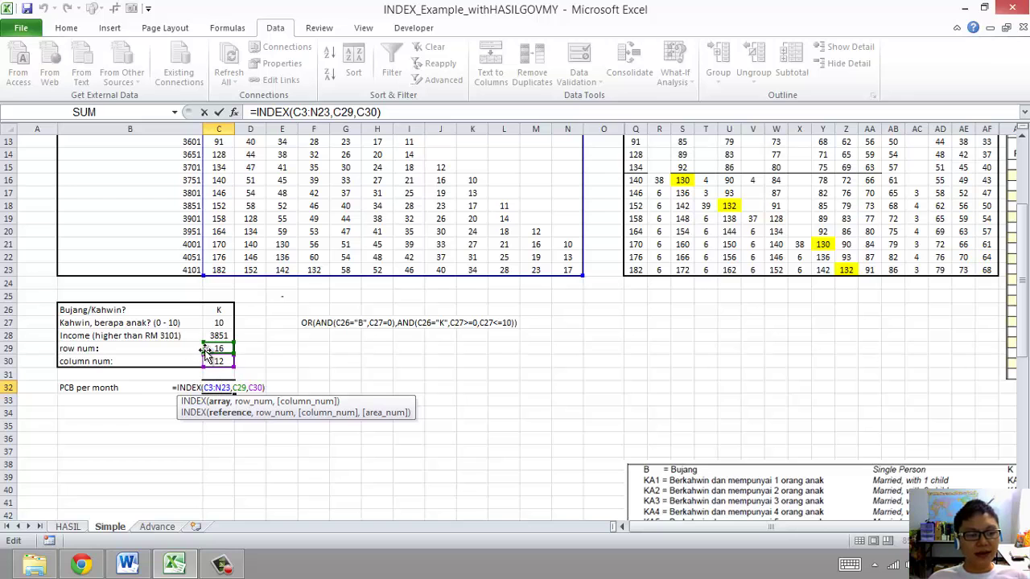
scroll(223, 354, up, 4)
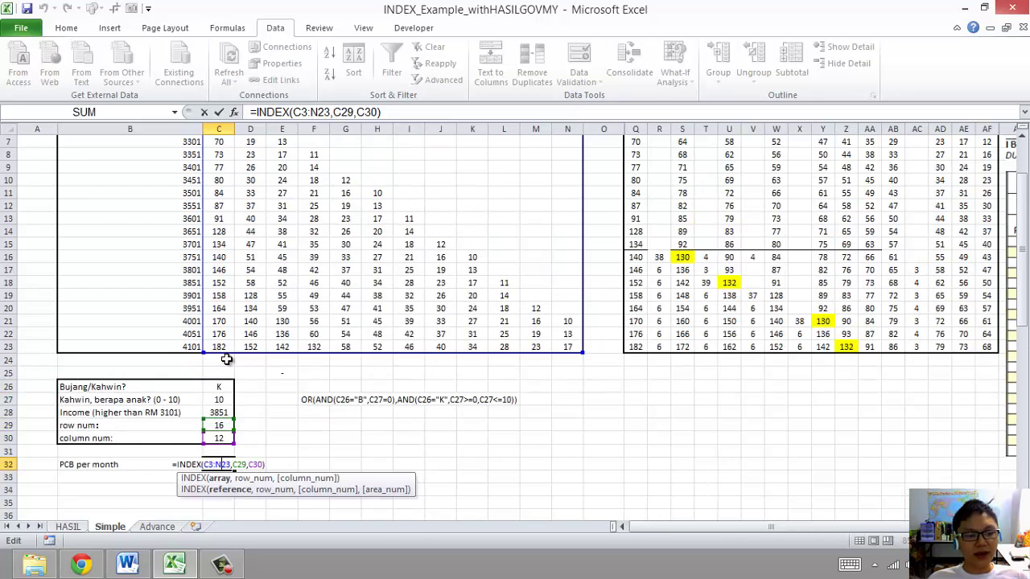
scroll(226, 360, down, 1)
scroll(226, 360, down, 2)
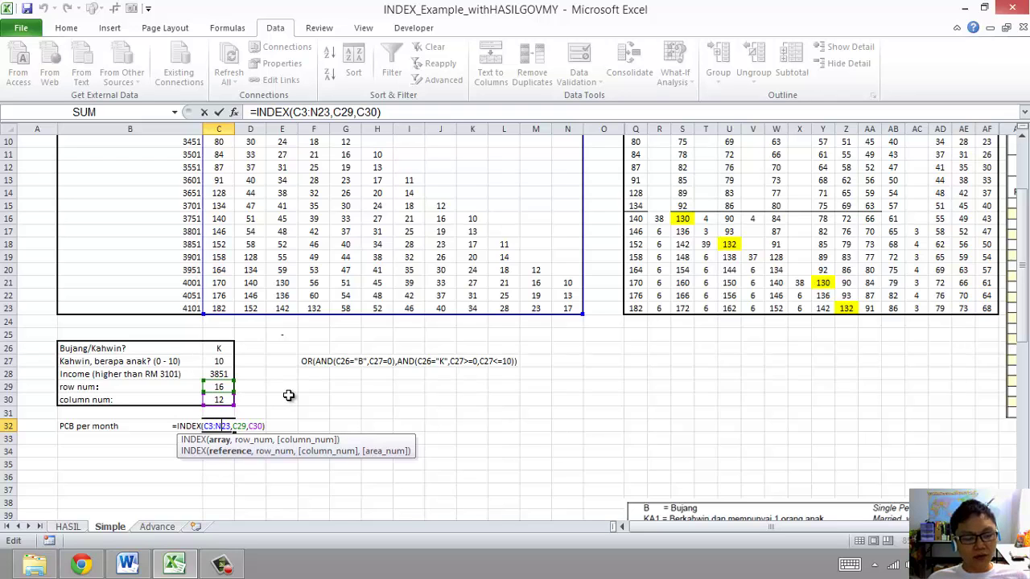
- Commit the formula, highlight 'reference of the cell' in the Word INDEX notes, then return to Excel
key(ctrl+Return)
click(127, 563)
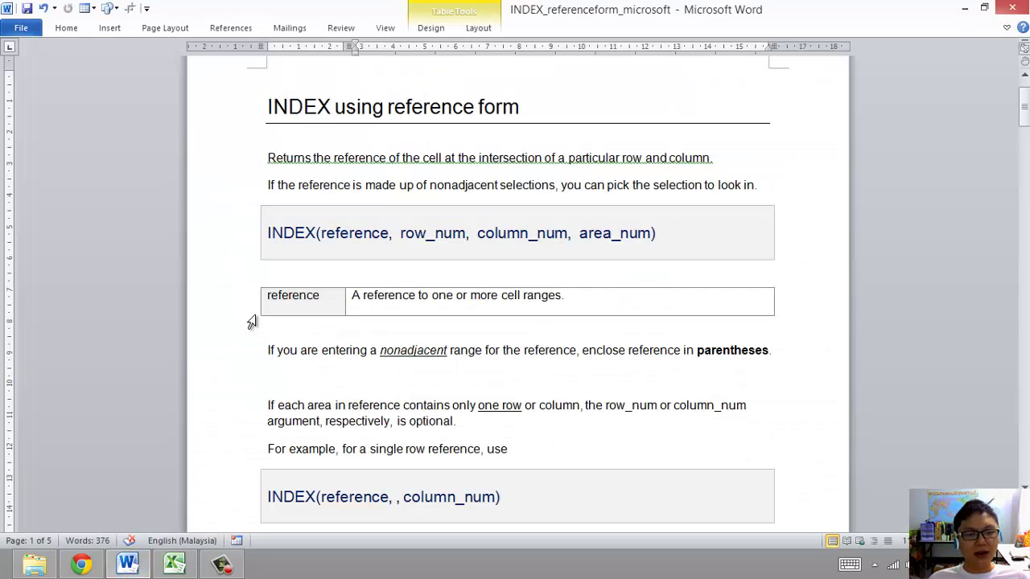
click(348, 158)
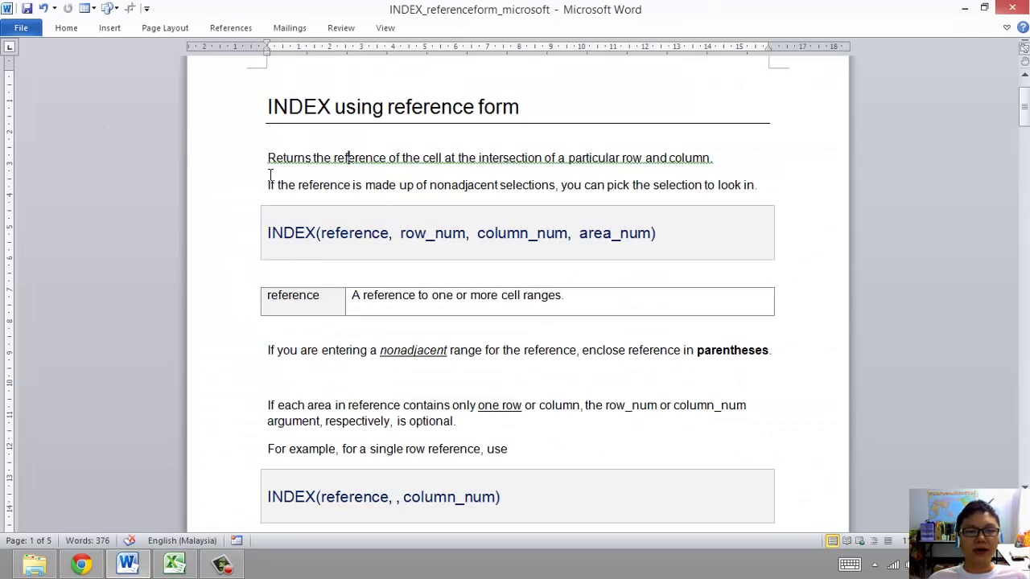
drag(343, 155, 442, 156)
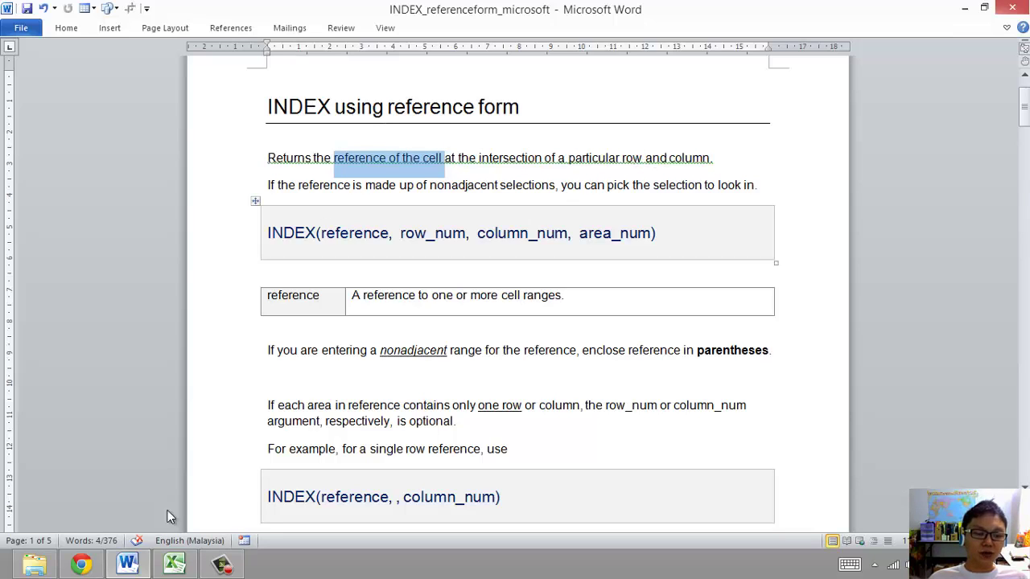
click(173, 565)
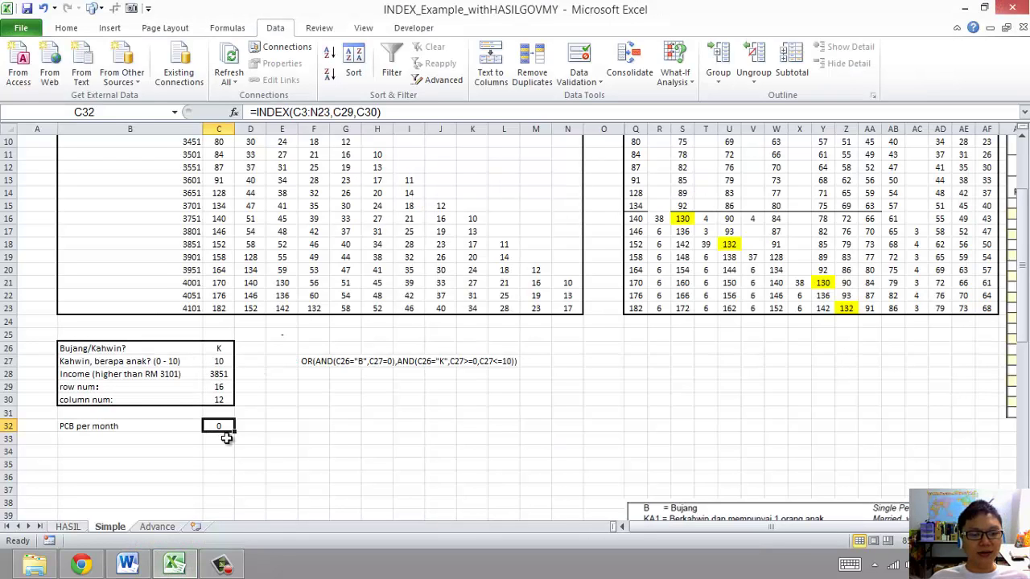
- Recheck the PCB per month formula =INDEX(C3:N23,C29,C30) in C32; it still returns 0
ctrl+scroll(220, 435, up, 3)
click(617, 527)
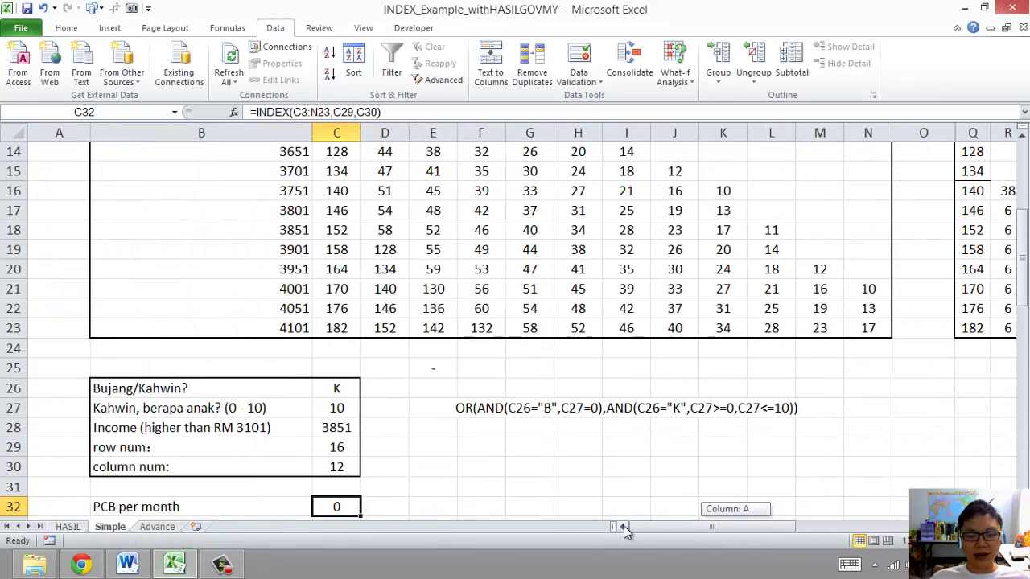
double_click(346, 506)
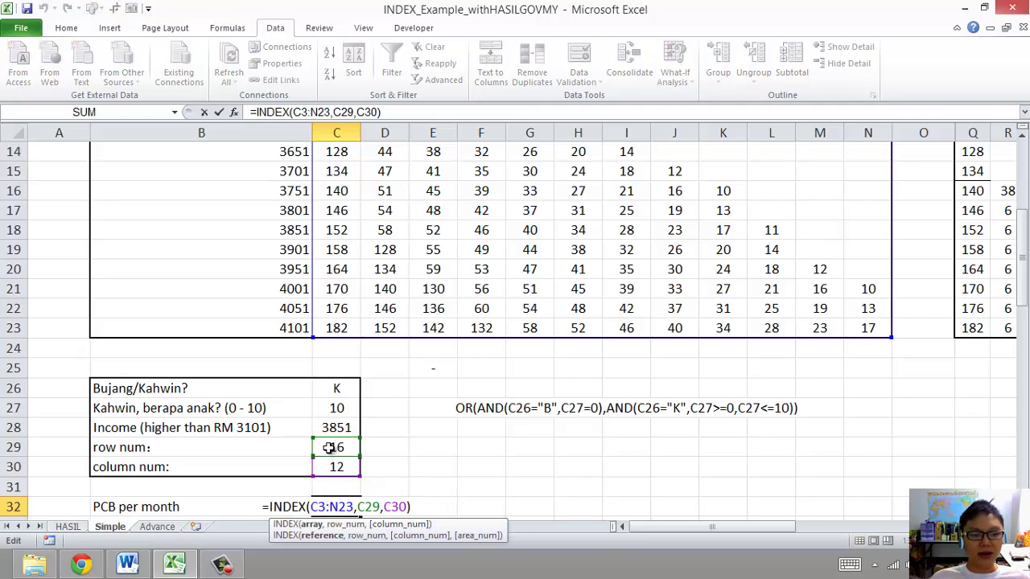
scroll(327, 443, up, 4)
scroll(326, 439, down, 4)
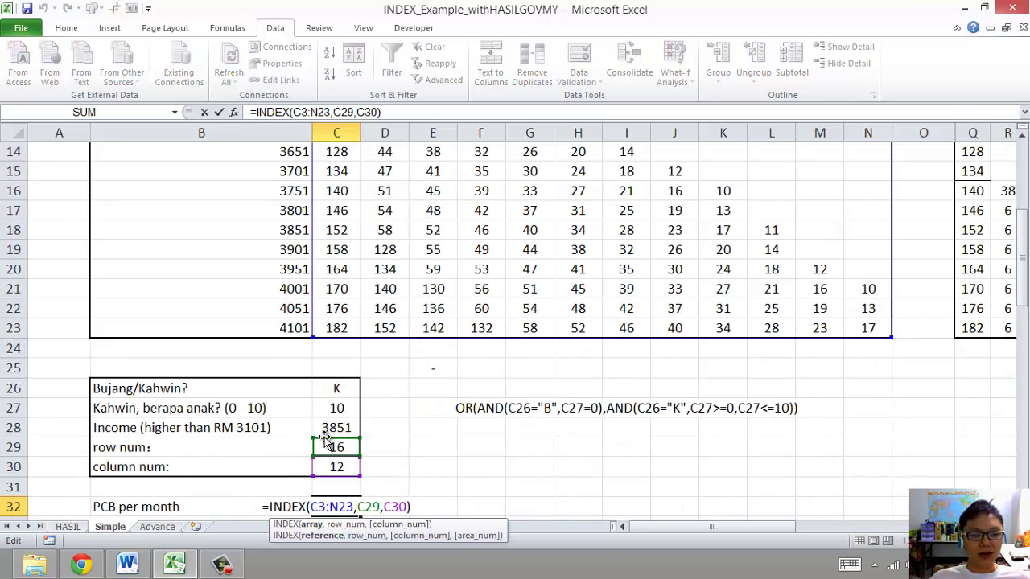
click(218, 112)
- Minimize the ribbon via the Data tab to show more of the Simple sheet
scroll(283, 338, up, 3)
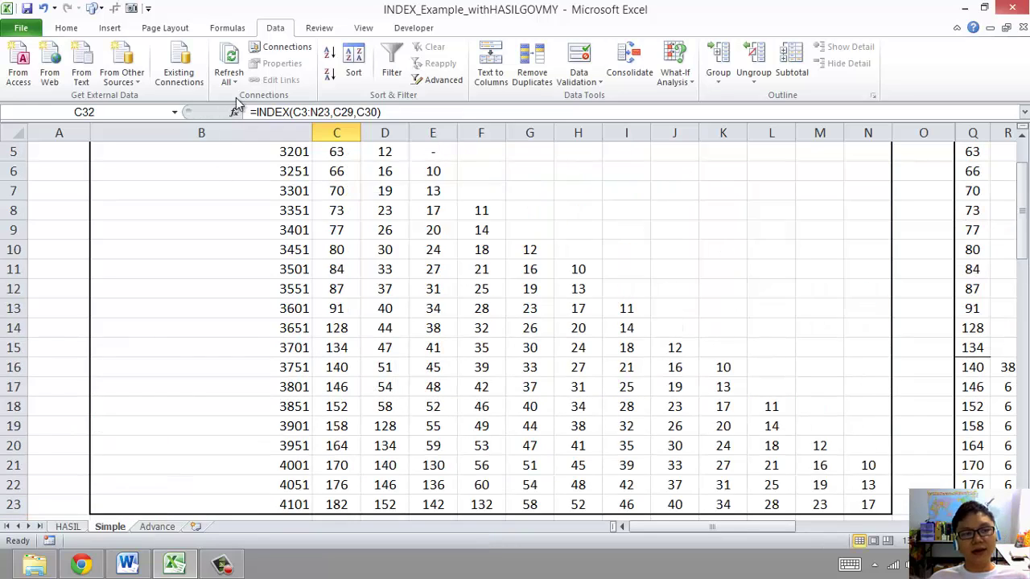
double_click(275, 27)
scroll(343, 294, down, 3)
scroll(343, 298, up, 3)
scroll(343, 298, down, 4)
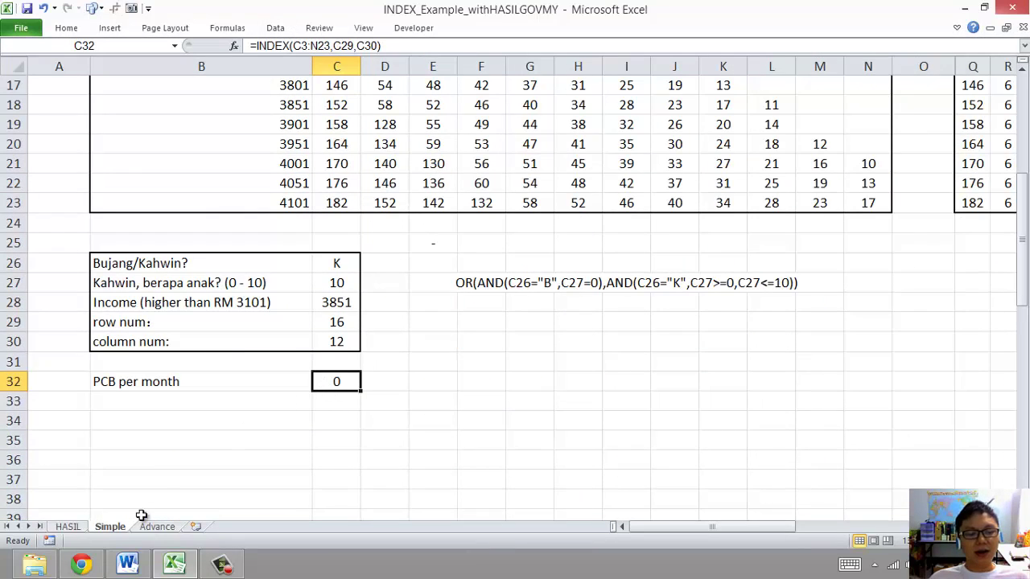